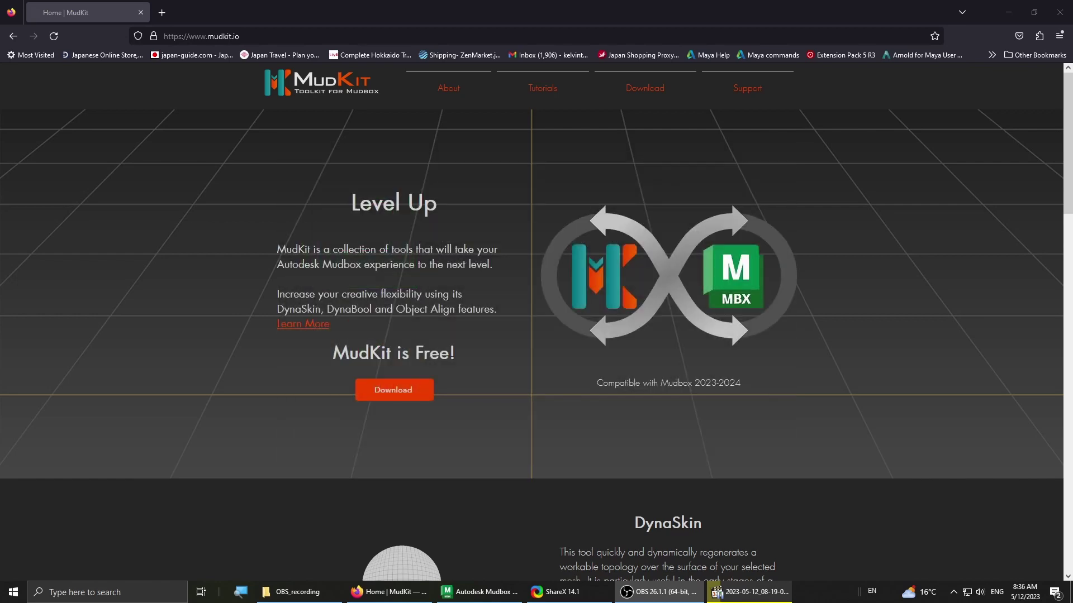
Read through the MudKit home page's DynaSkin, DynaBool, OpenVDB and Object Align sections.
click(461, 98)
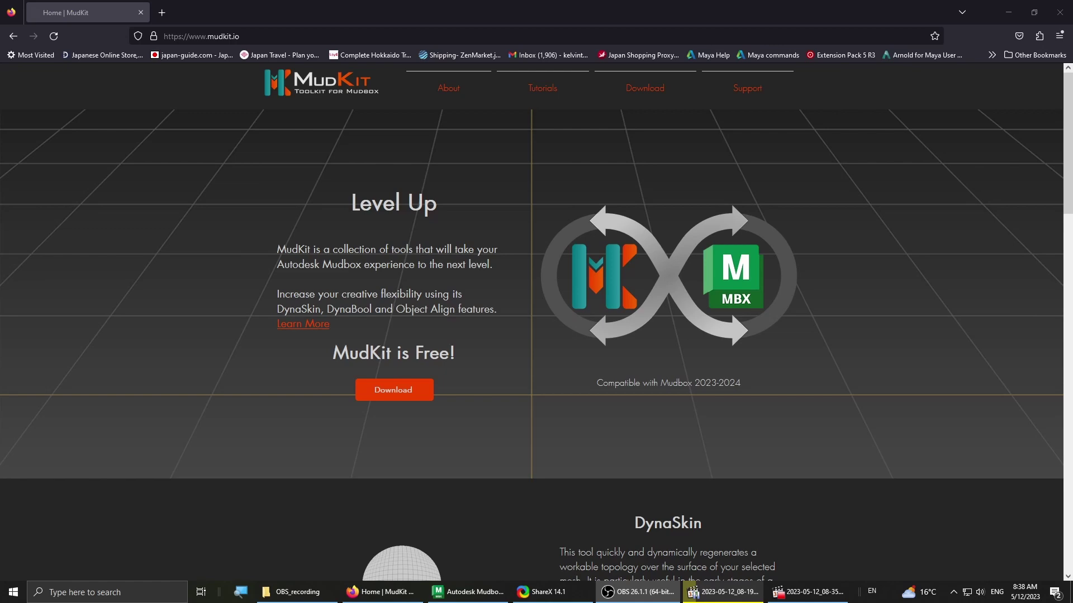
scroll(444, 380, down, 5)
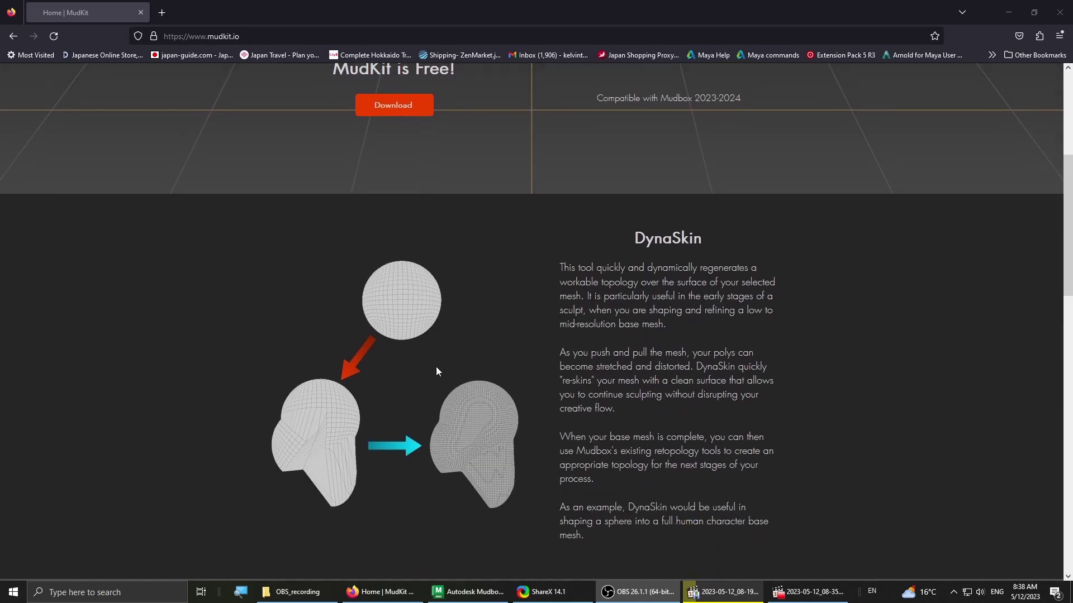
scroll(436, 366, down, 2)
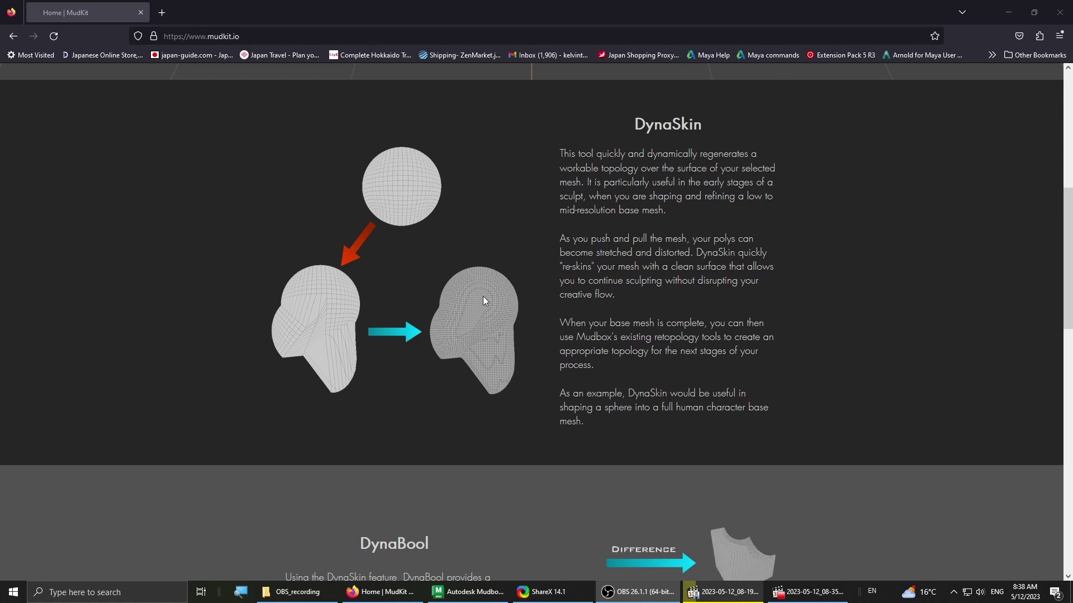
scroll(415, 343, down, 5)
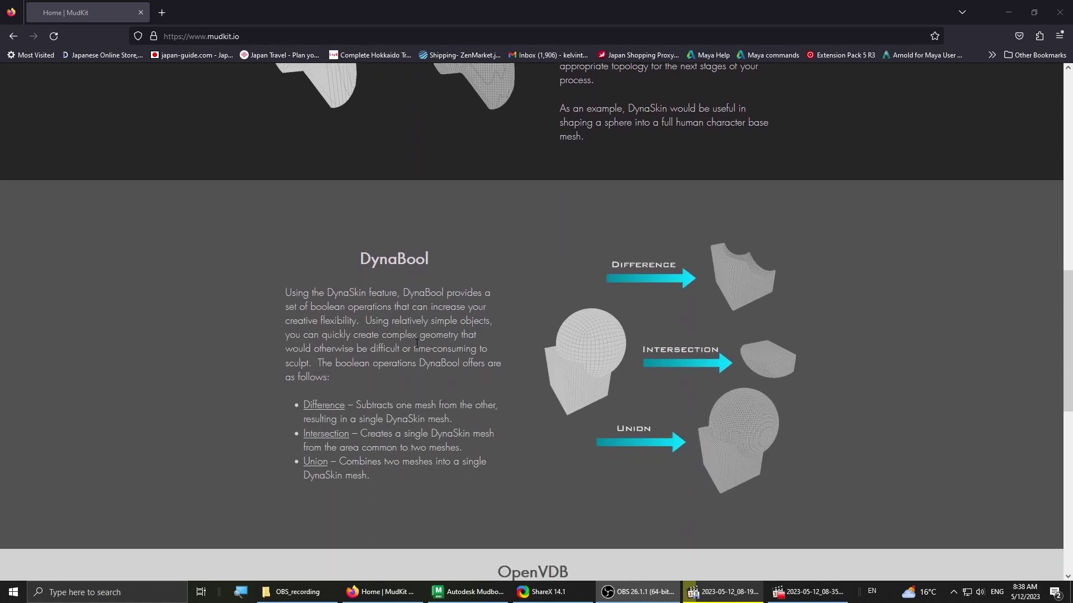
scroll(411, 344, down, 1)
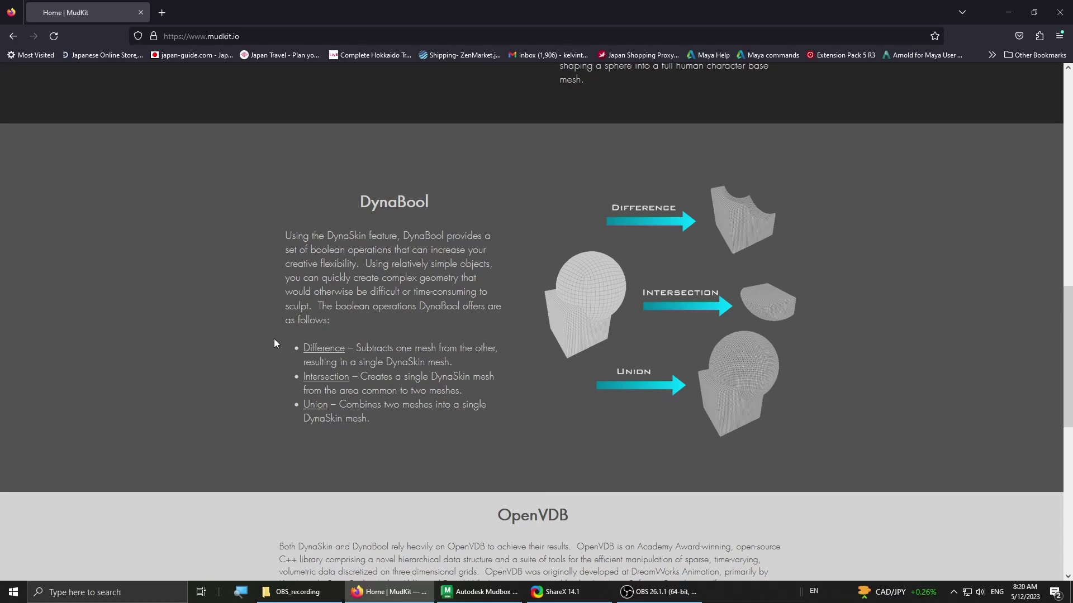
scroll(273, 338, down, 8)
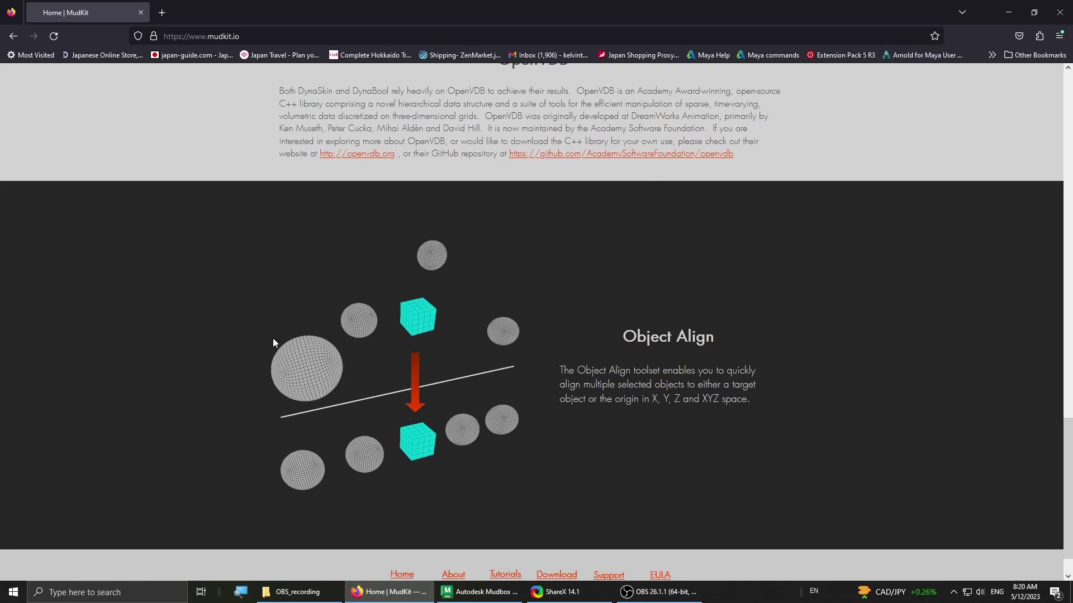
scroll(273, 342, down, 1)
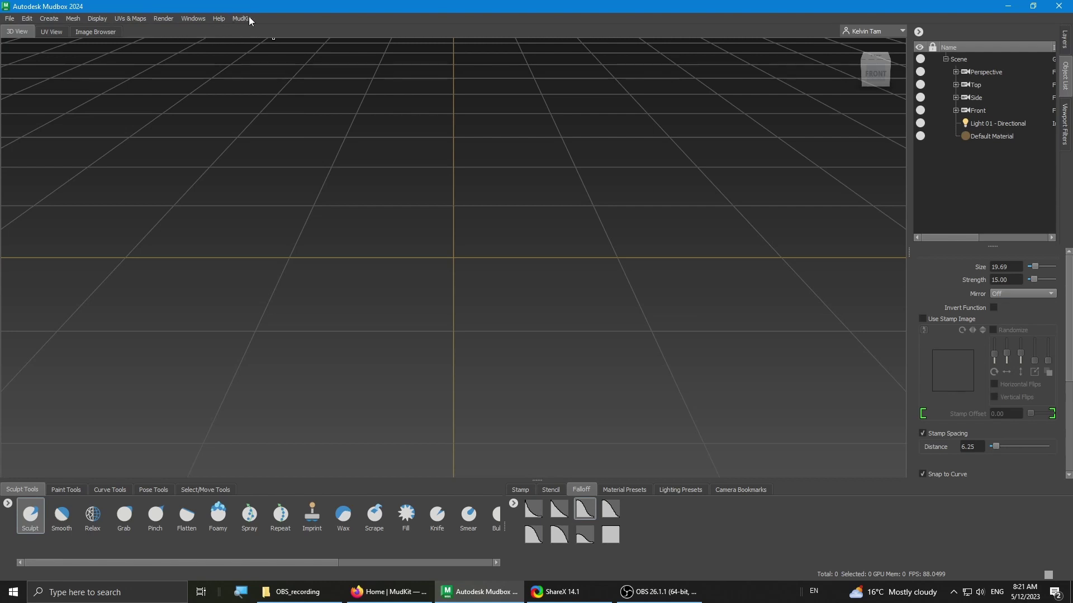
Switch to Mudbox and create a cube mesh in the empty scene.
click(11, 19)
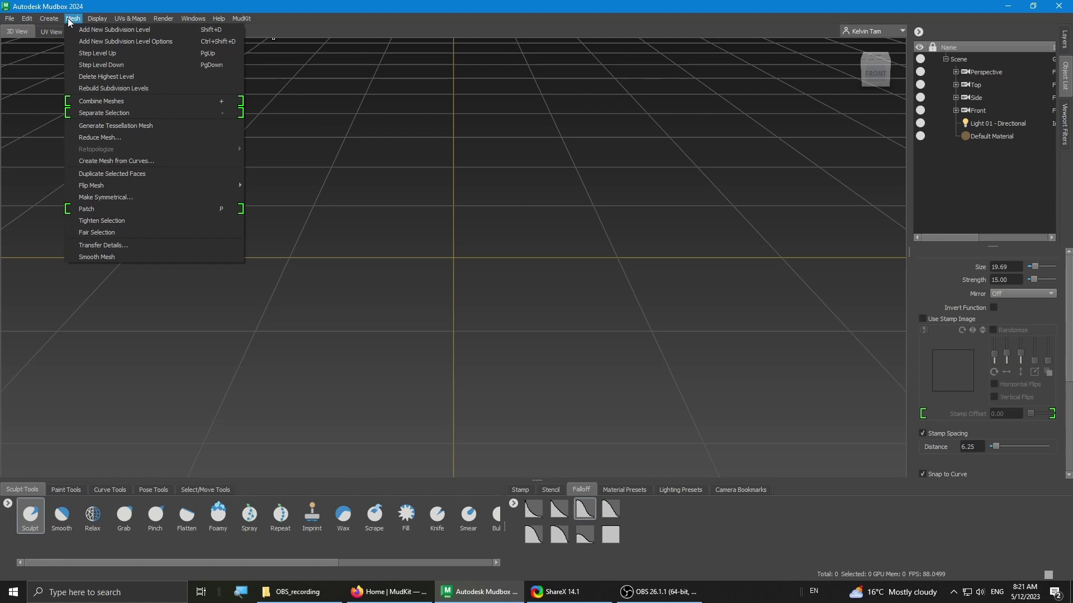
mouse_move(50, 19)
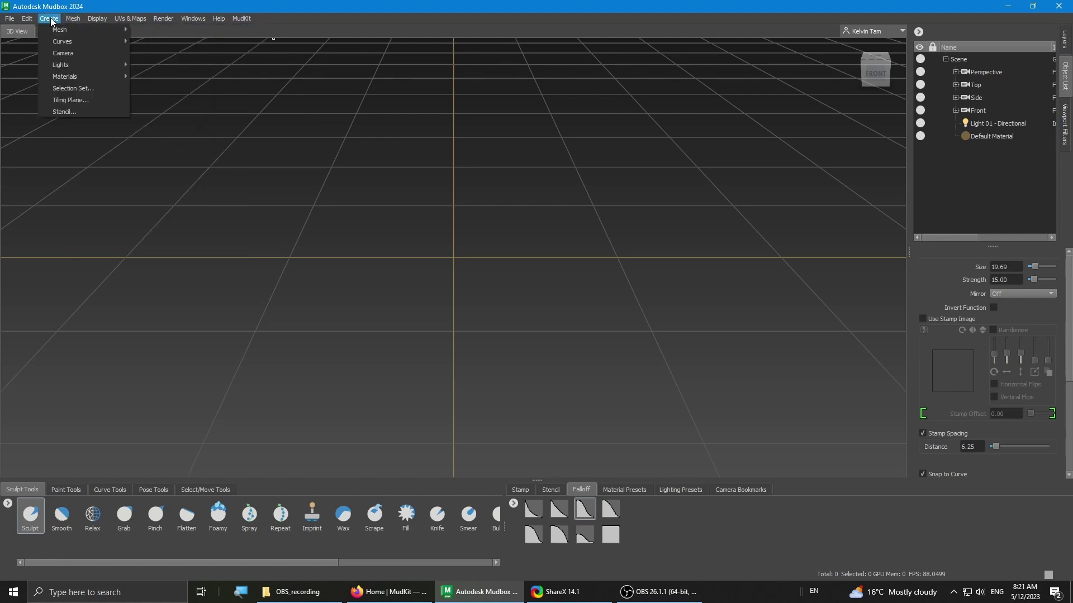
mouse_move(82, 37)
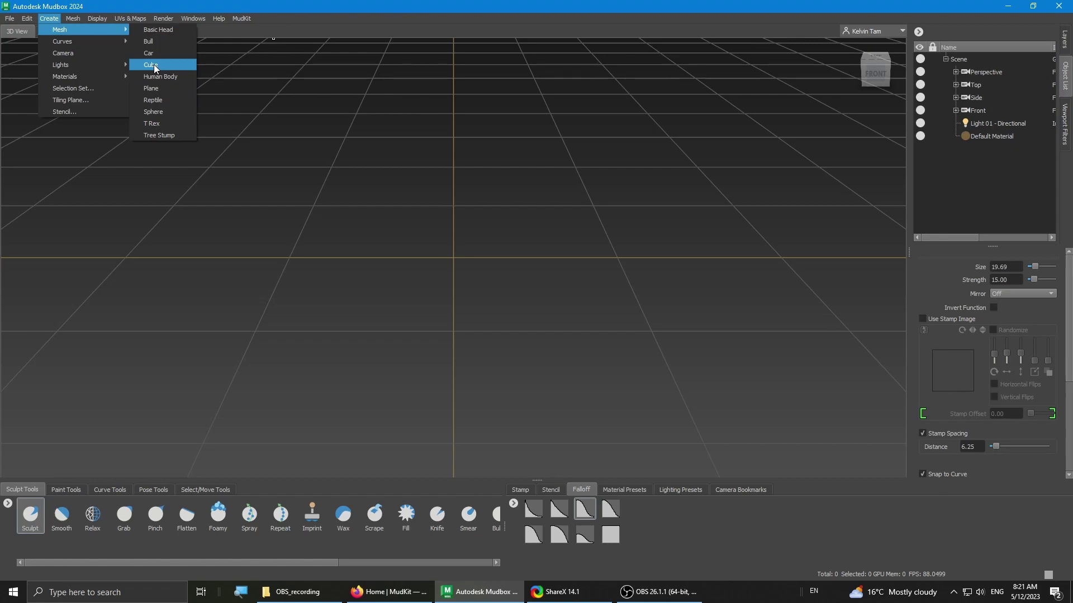
click(151, 65)
Hide the viewport grid around the cube.
alt+drag(383, 191, 480, 197)
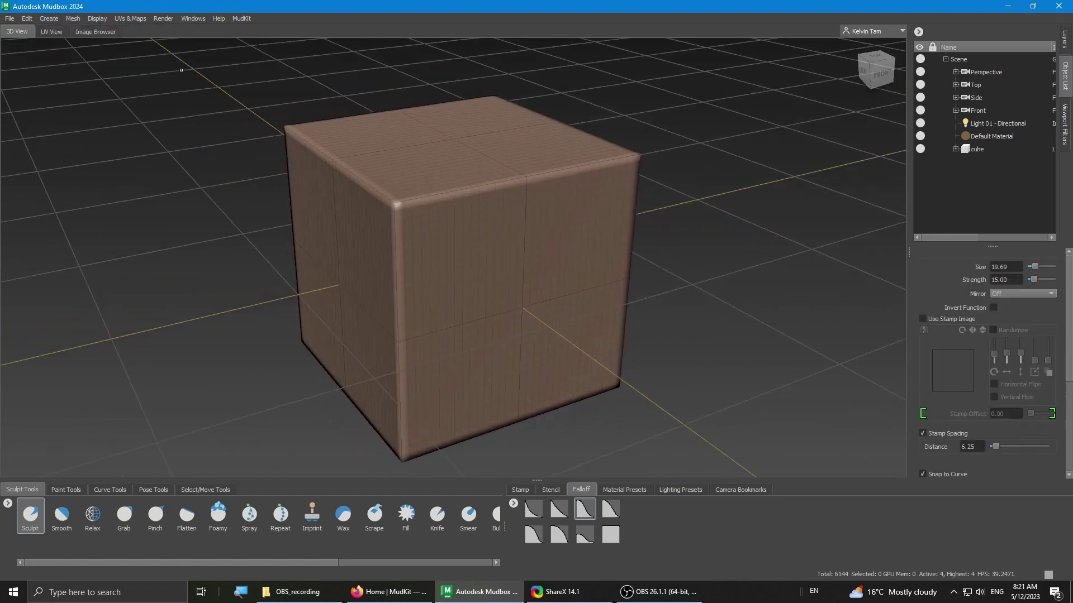
key(space)
mouse_move(418, 150)
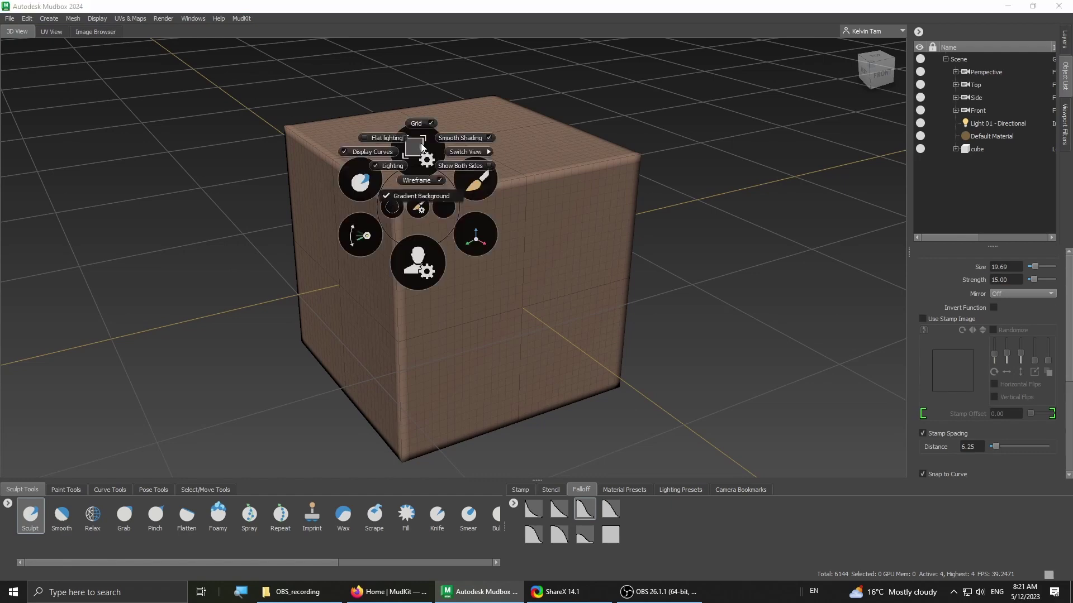
click(422, 126)
alt+middle_drag(569, 258, 513, 239)
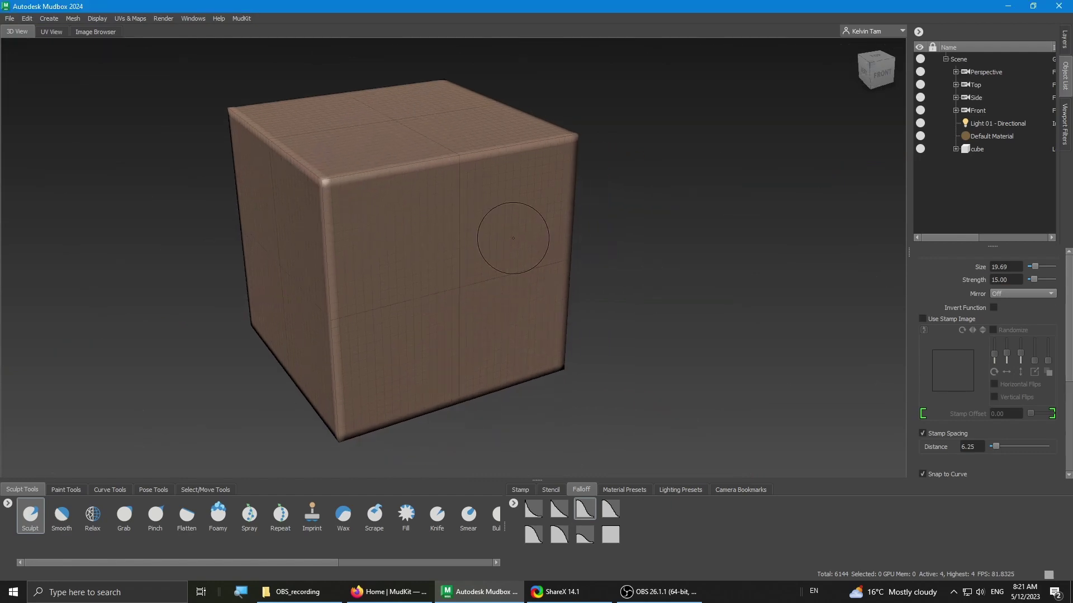
scroll(506, 235, down, 1)
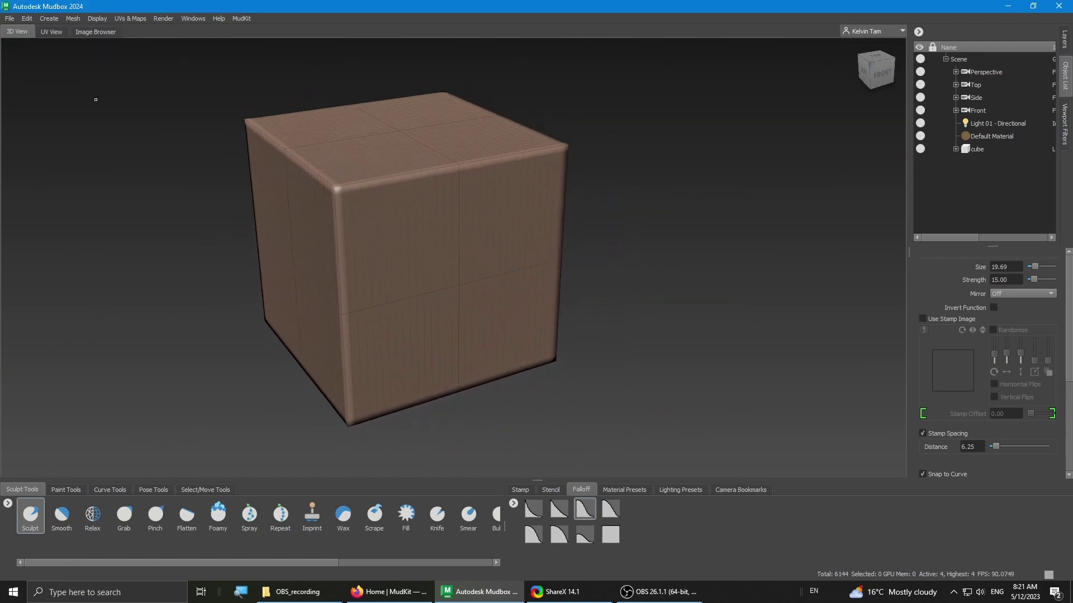
Create a sphere mesh at the cube's location so the two meshes overlap.
click(49, 19)
mouse_move(61, 30)
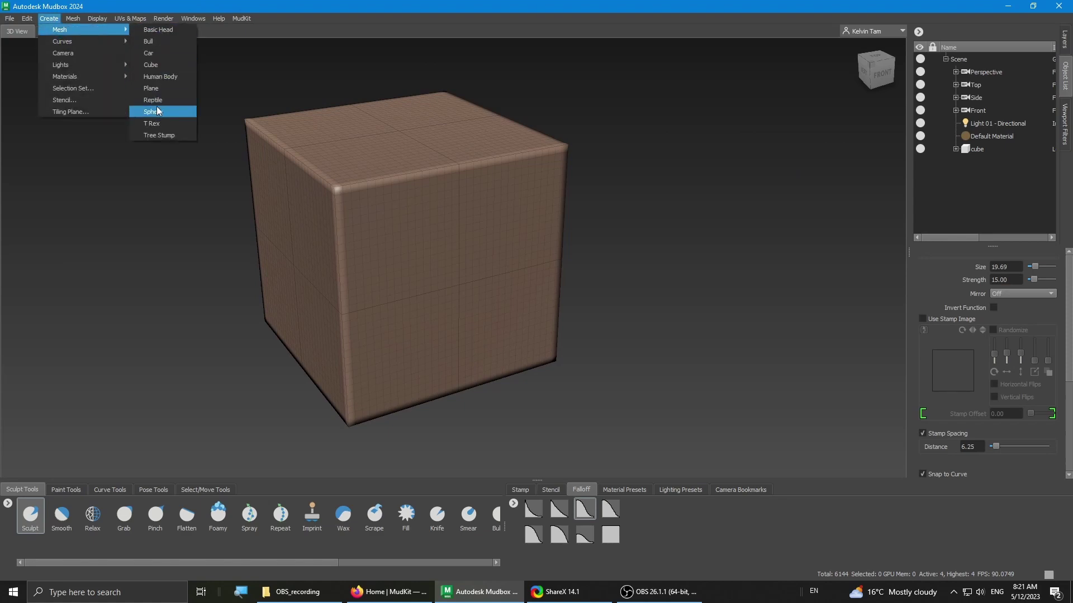
click(156, 111)
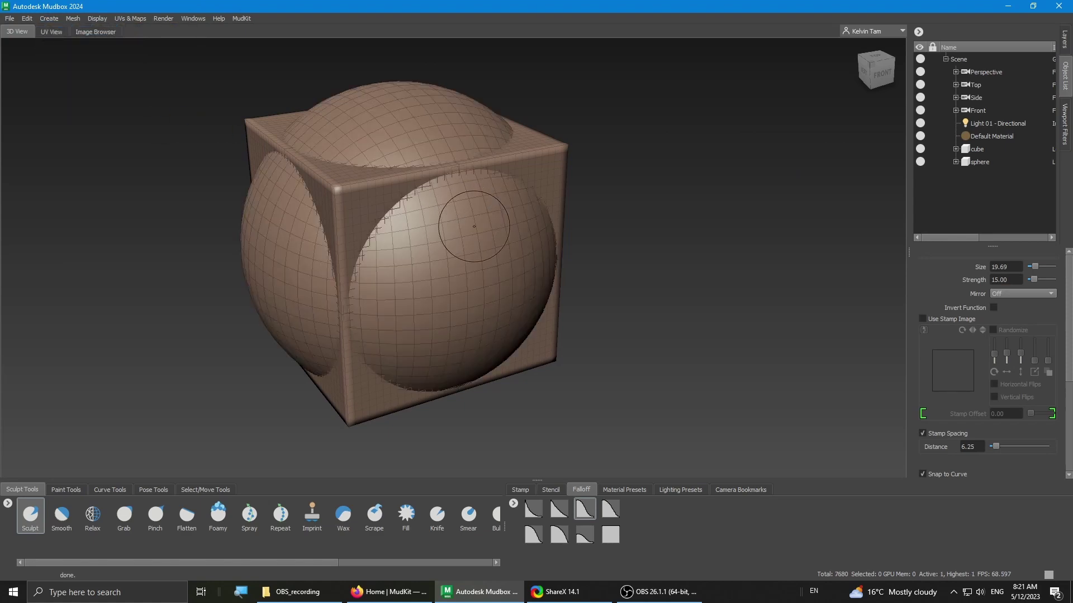
alt+drag(487, 239, 511, 219)
Add two new subdivision levels to the sphere, bringing it to level 3.
click(989, 162)
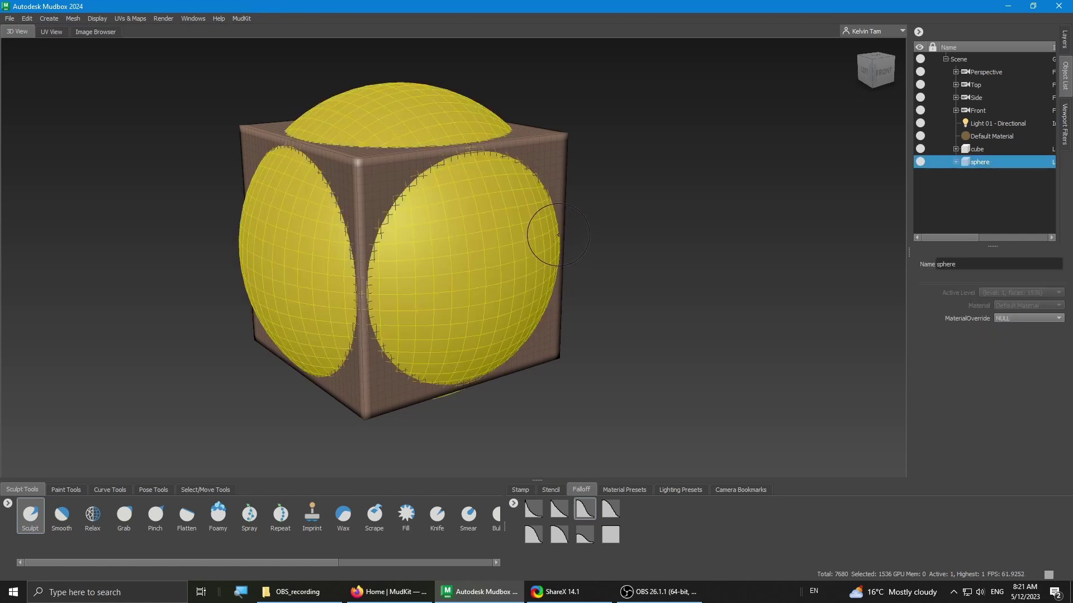
key(shift+d)
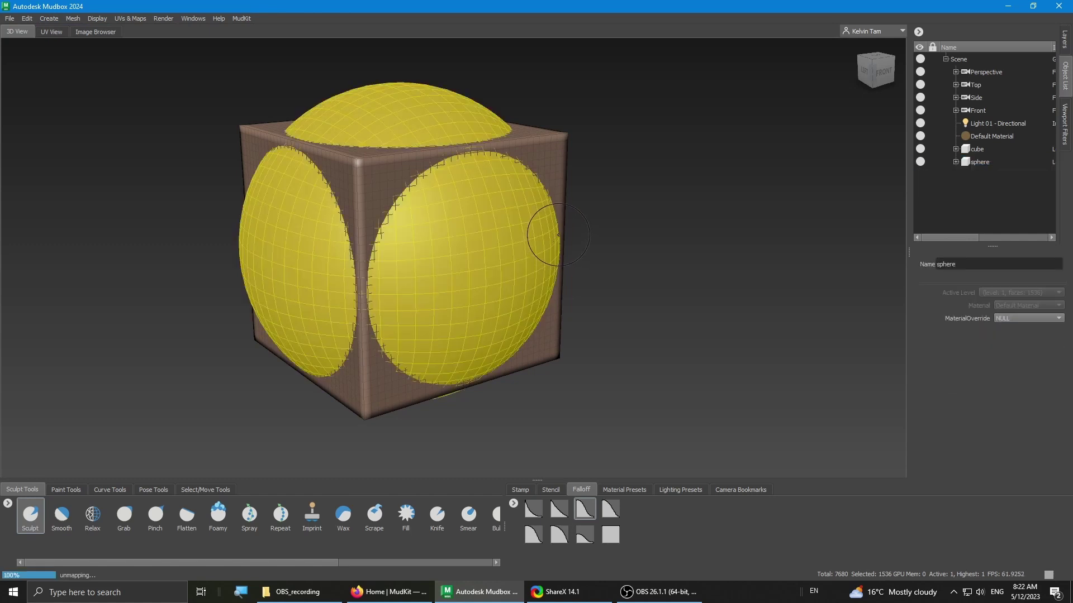
key(shift+d)
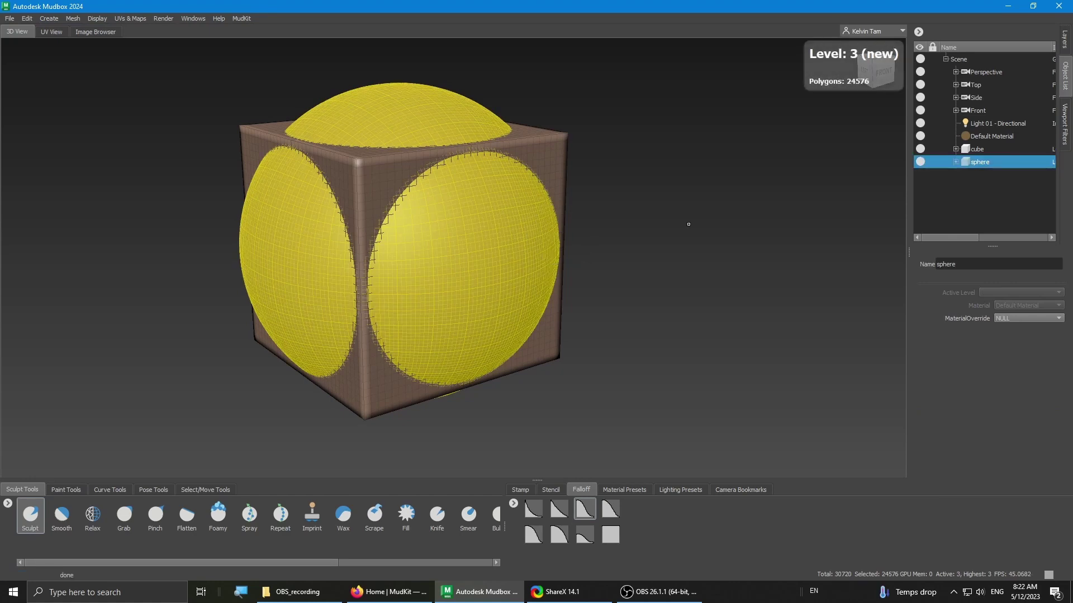
alt+drag(689, 225, 753, 209)
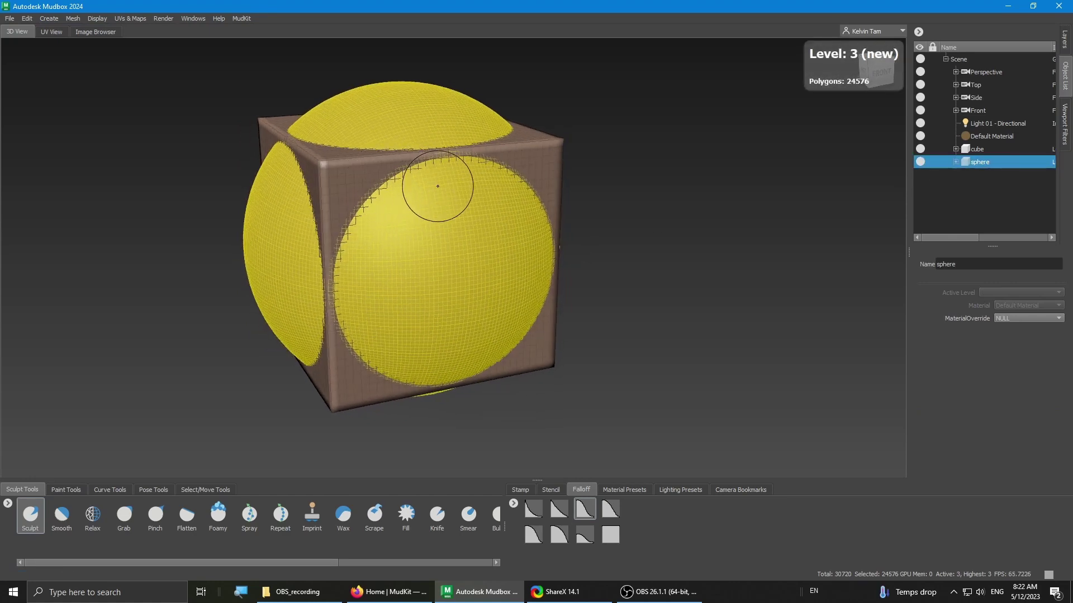
Deselect the sphere and turn off the wireframe display.
key(d)
key(w)
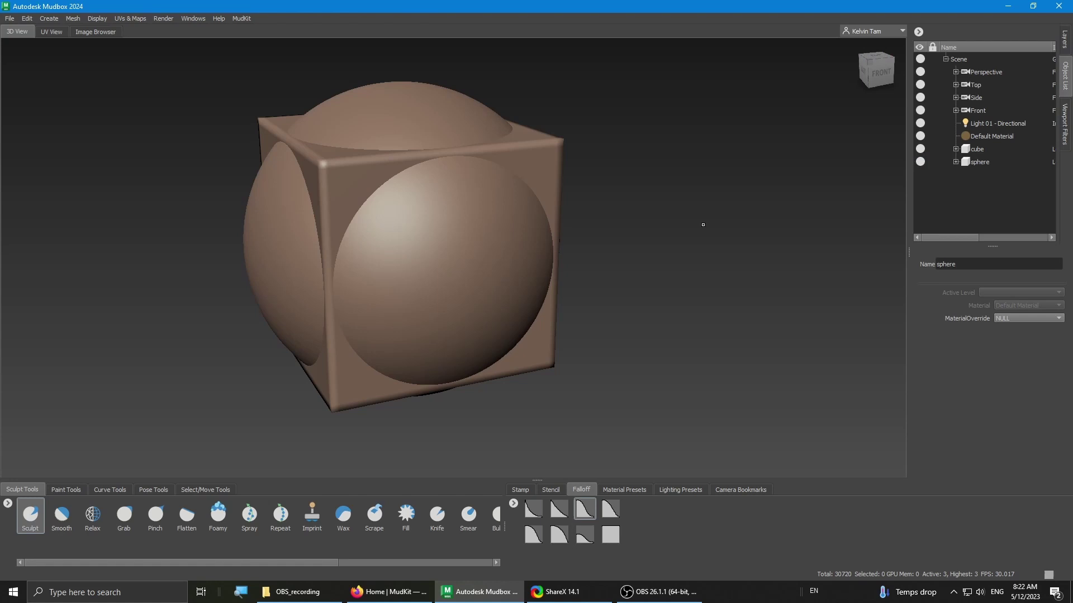
alt+right_drag(701, 225, 445, 255)
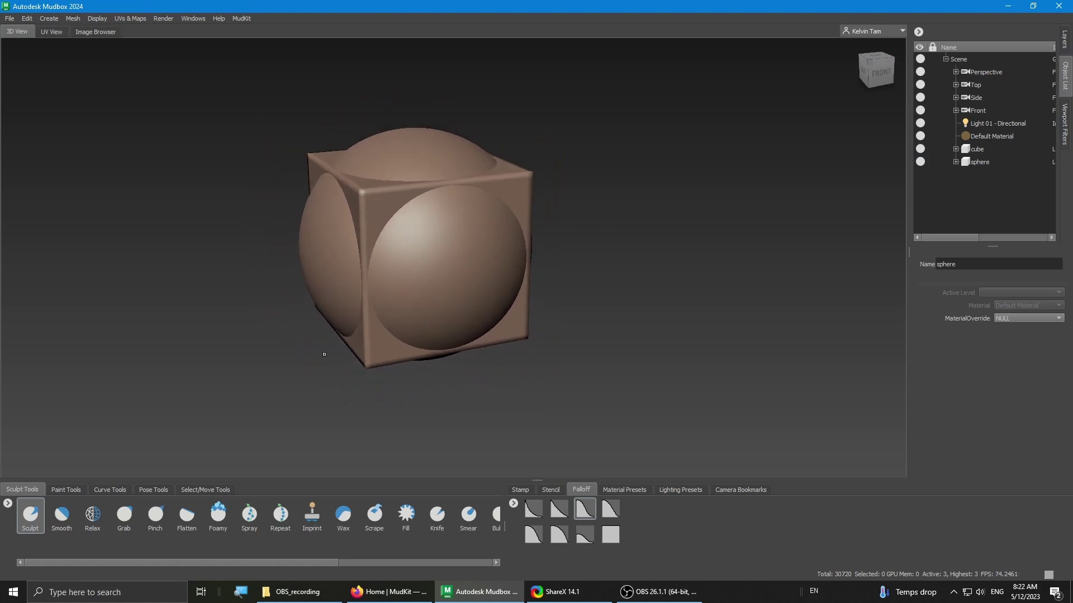
Scale the sphere down uniformly so it still protrudes slightly through the cube's faces.
click(206, 490)
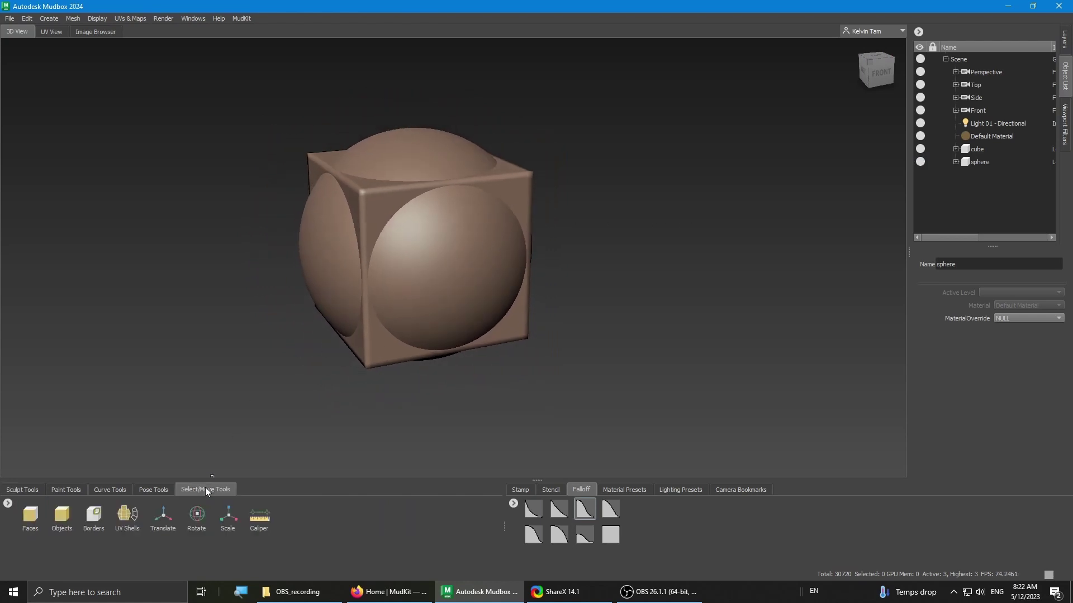
click(227, 526)
drag(415, 245, 360, 250)
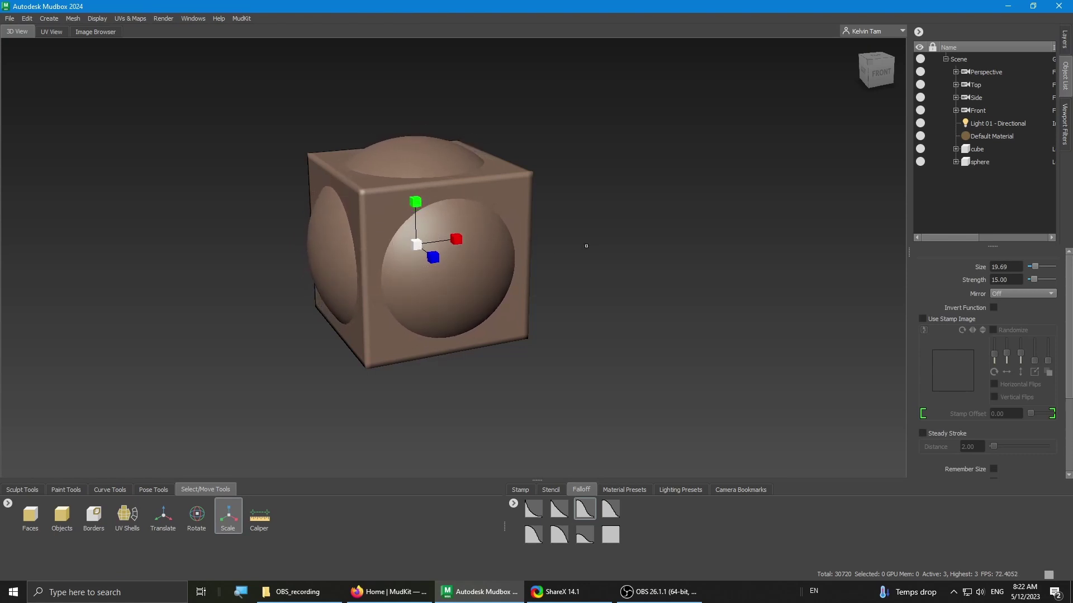
Switch to the Objects selection tool and open the MudKit window clear of the meshes.
click(61, 516)
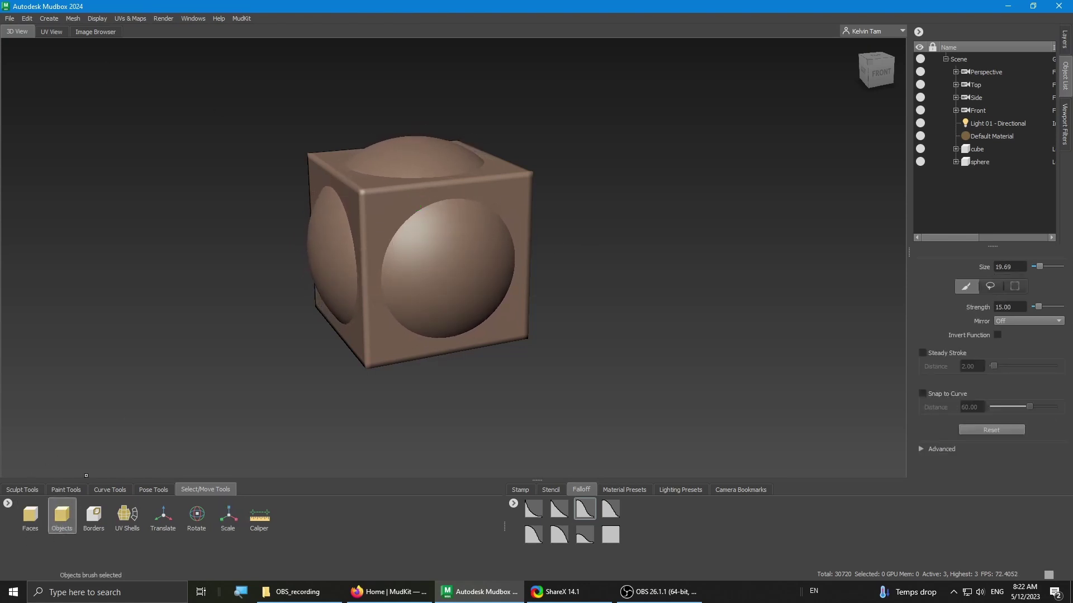
click(240, 19)
click(253, 29)
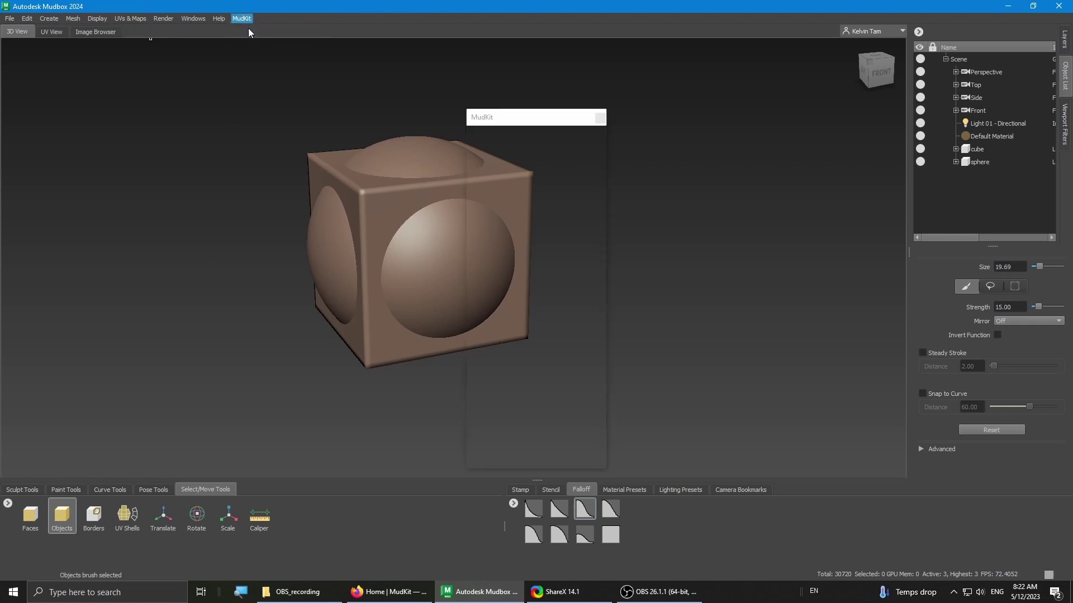
drag(527, 123, 827, 58)
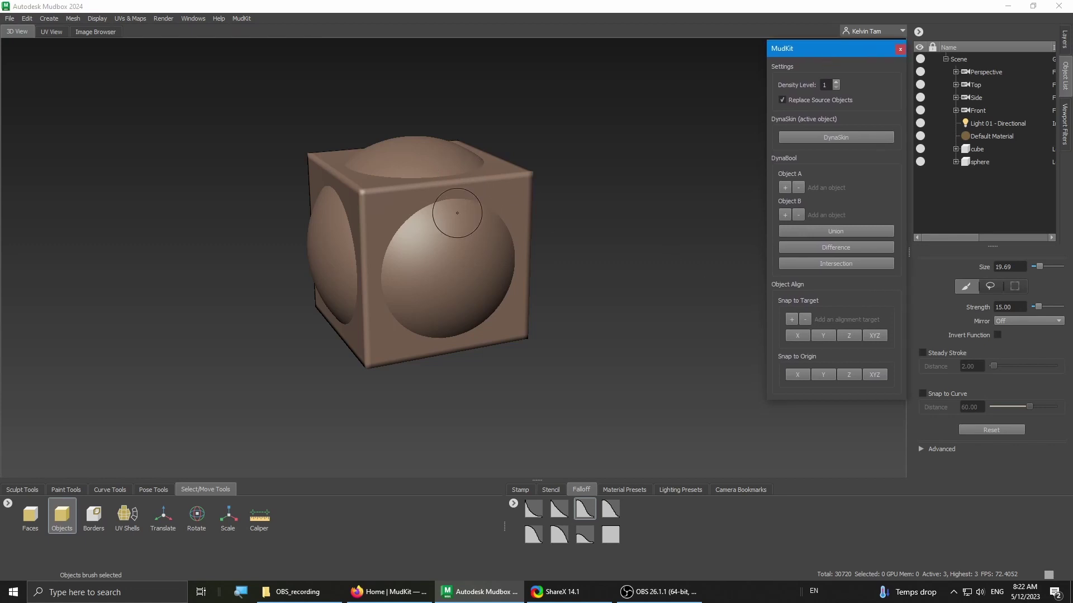
Place the MudKit window beside the meshes, set Density Level to 3 and disable Replace Source Objects.
alt+right_drag(457, 214, 553, 206)
alt+middle_drag(553, 206, 553, 216)
drag(828, 53, 629, 75)
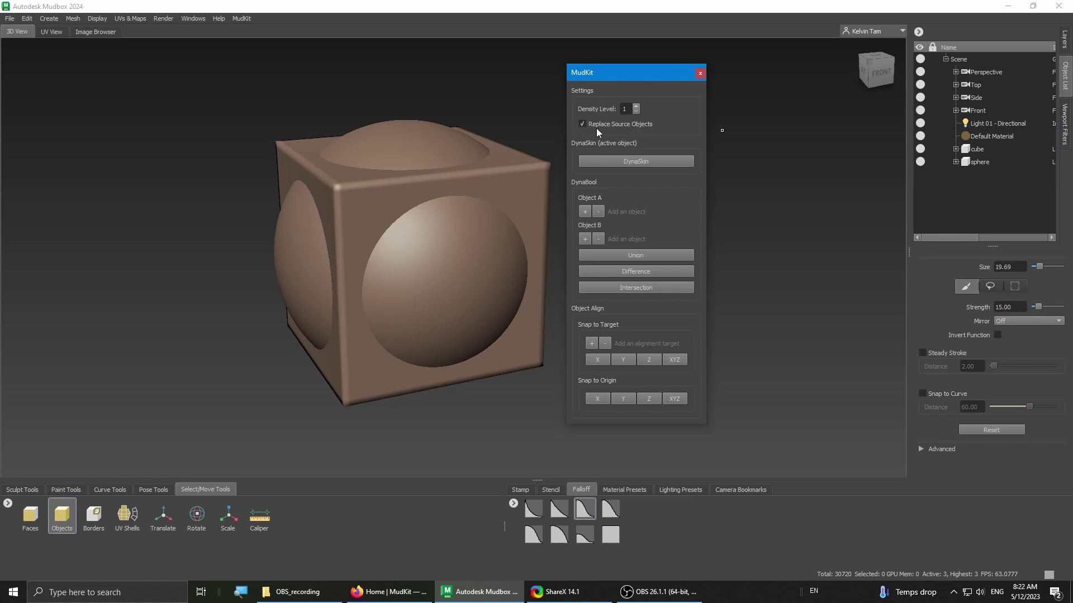
click(636, 106)
Assign the cube as DynaBool Object A and the sphere as Object B, and combine them with Union.
click(977, 149)
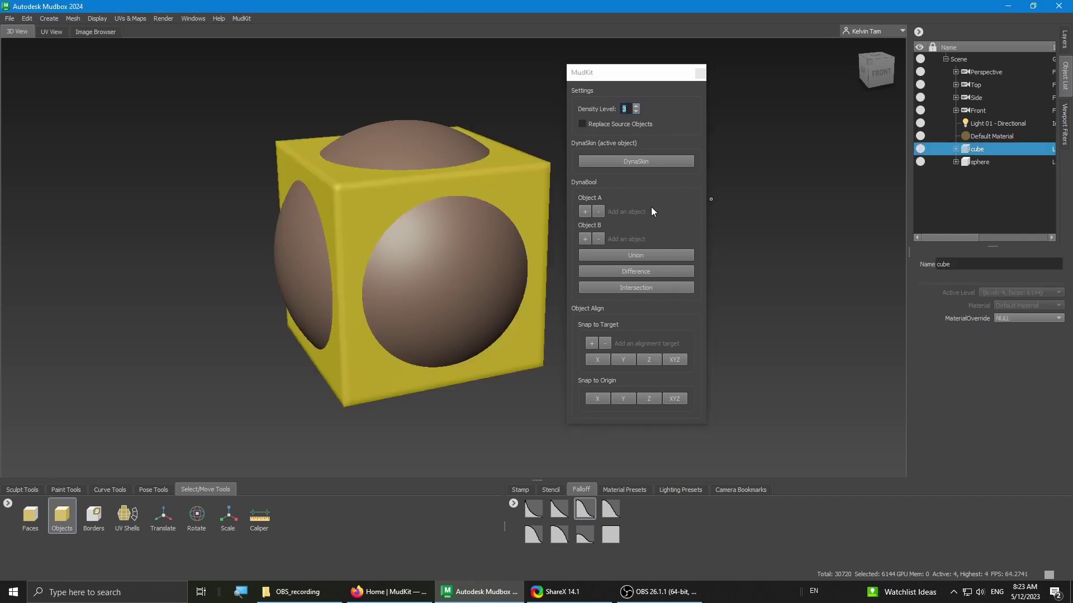
click(585, 211)
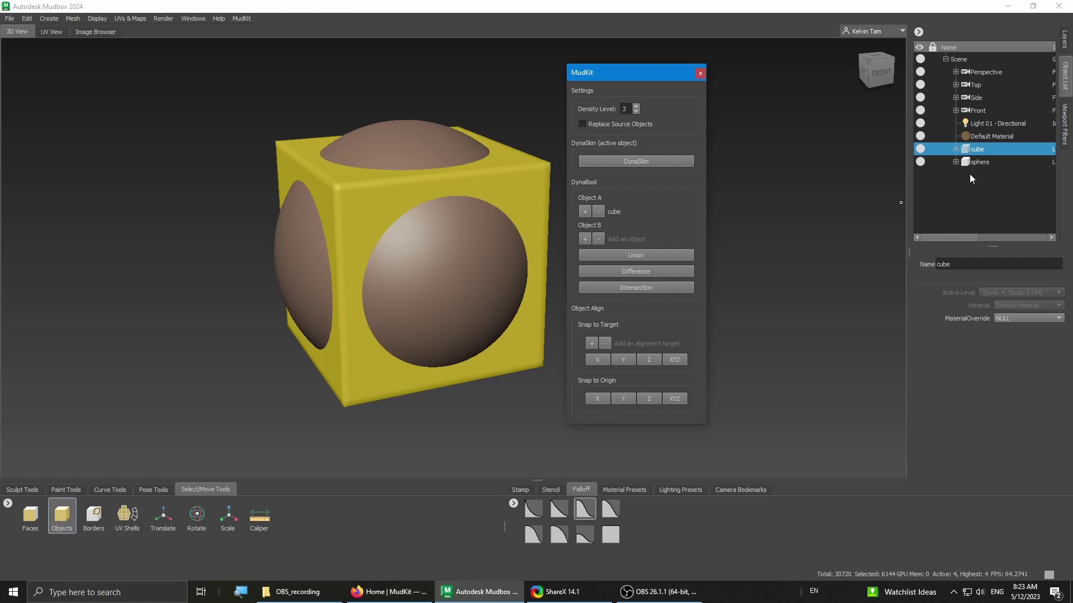
click(986, 162)
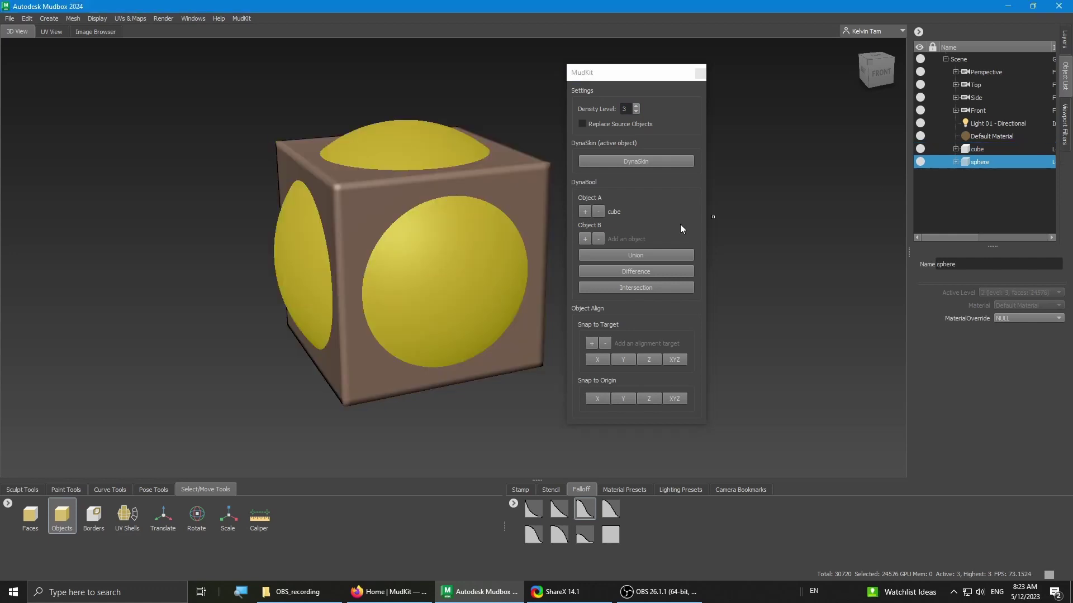
click(584, 239)
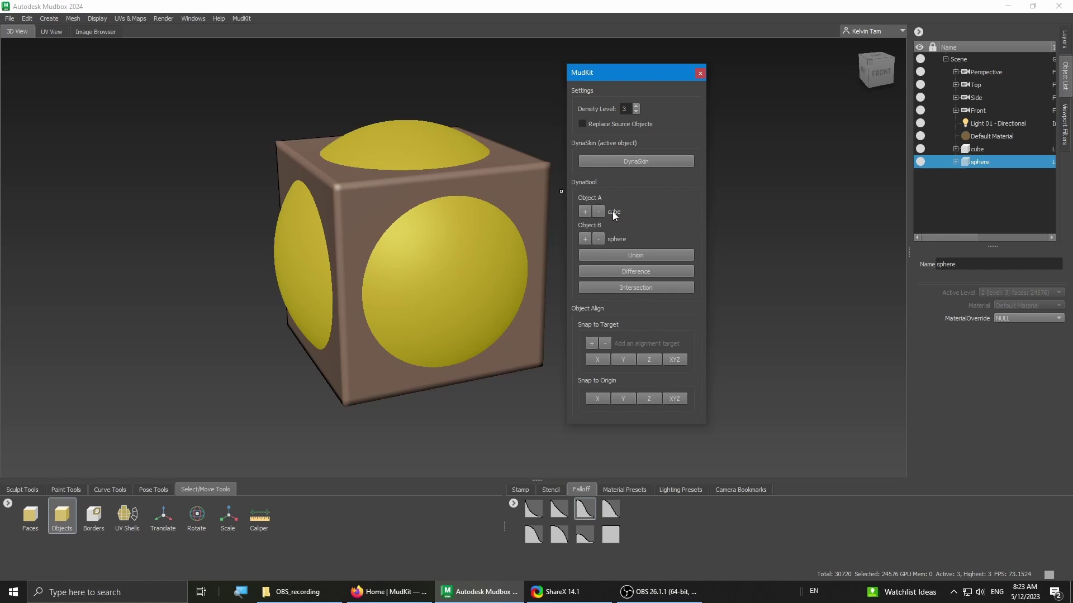
click(628, 255)
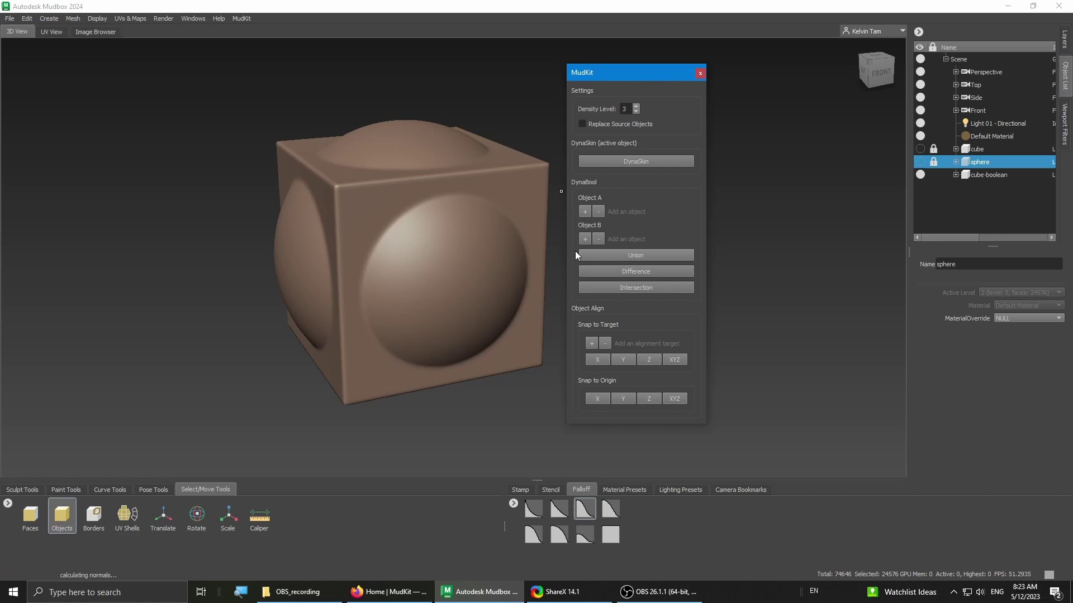
Select the new union mesh and display its wireframe to inspect the generated topology.
alt+drag(389, 255, 424, 295)
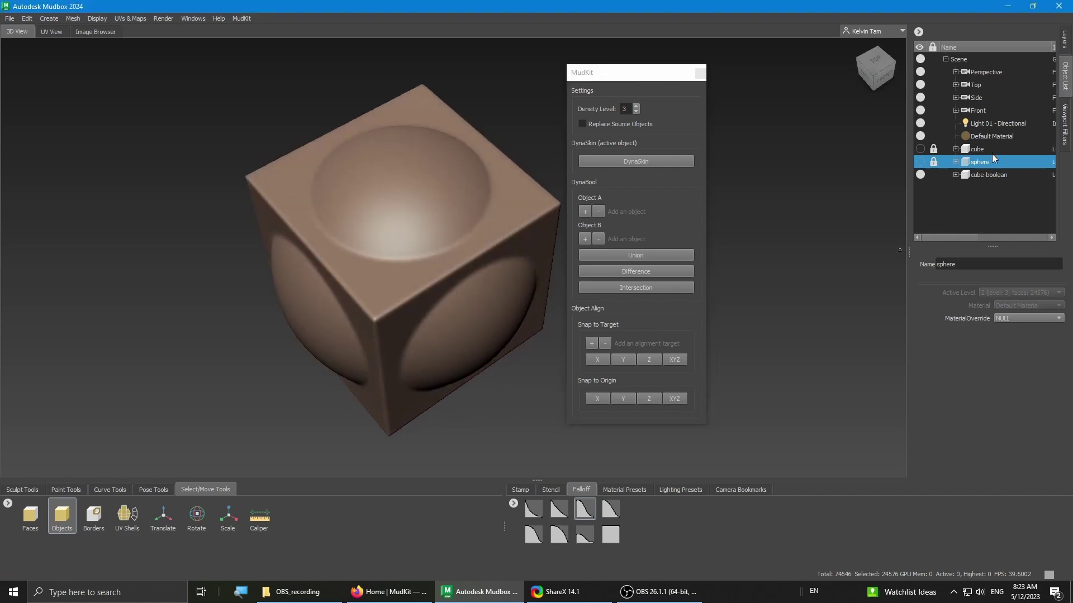
click(991, 176)
alt+drag(416, 249, 401, 225)
key(w)
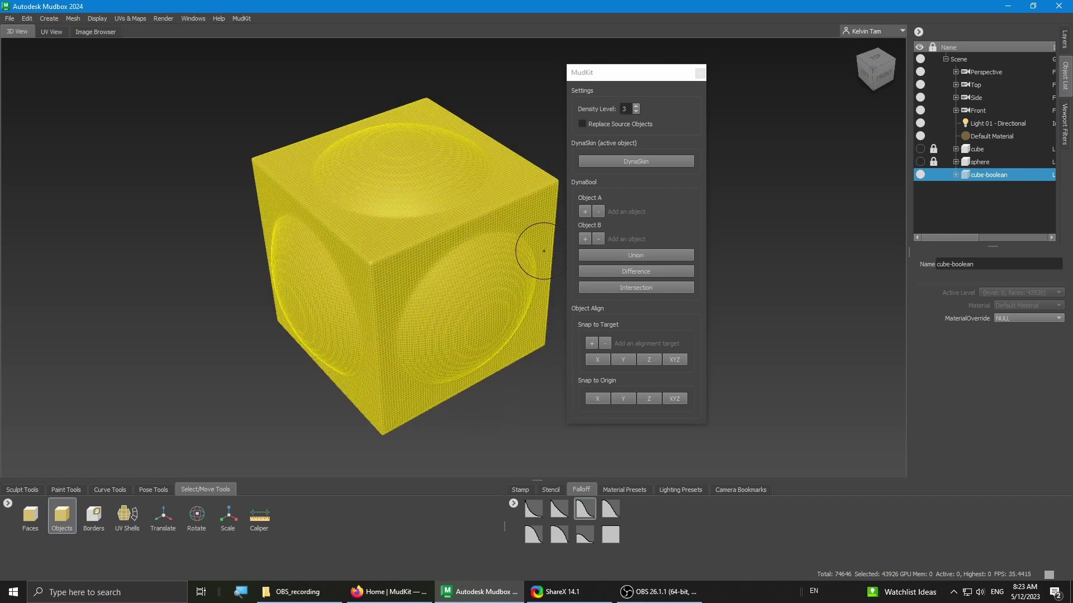
Deselect the union mesh and examine its shape and wireframe topology from several angles and distances.
key(d)
alt+drag(414, 233, 462, 258)
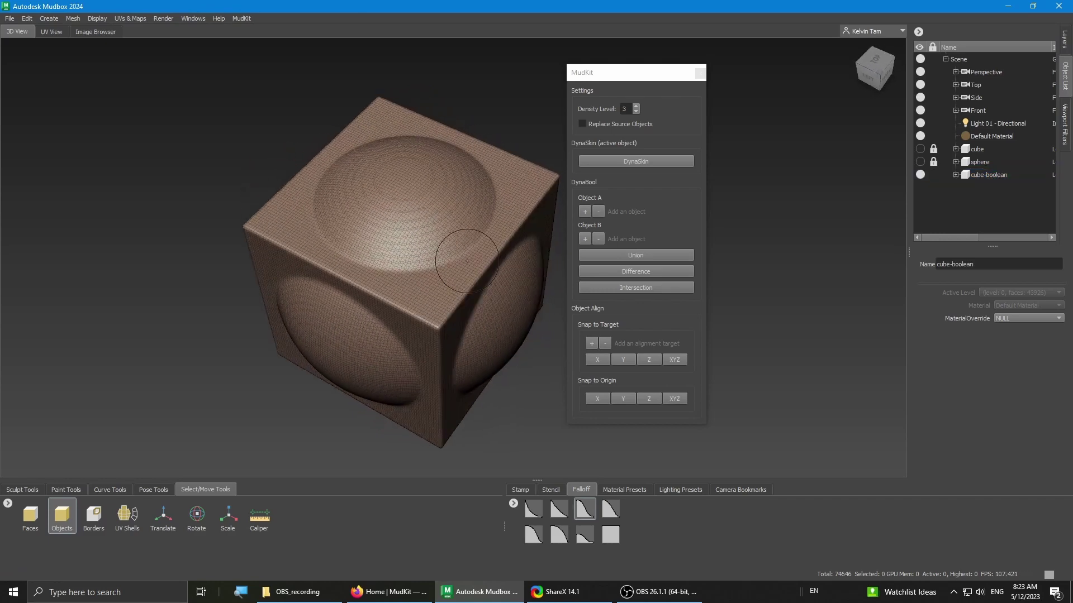
key(w)
alt+drag(434, 307, 309, 263)
alt+right_drag(308, 263, 450, 274)
key(w)
alt+drag(441, 244, 385, 282)
alt+right_drag(386, 282, 318, 274)
alt+drag(319, 273, 413, 263)
alt+right_drag(414, 263, 369, 260)
alt+middle_drag(369, 260, 326, 256)
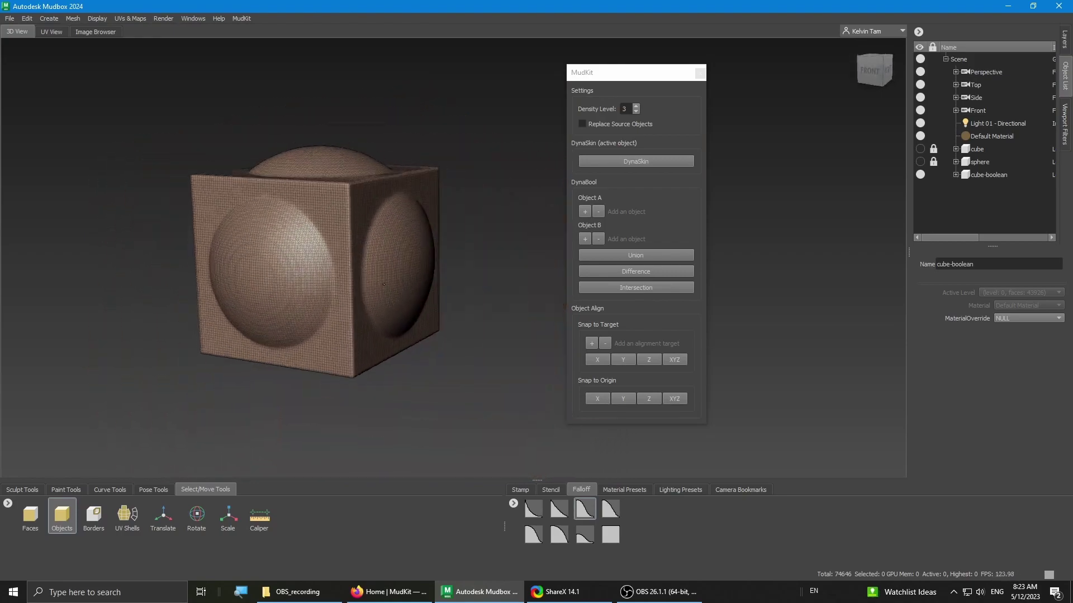
Rename the union mesh as cube_Union.
click(1003, 173)
click(982, 261)
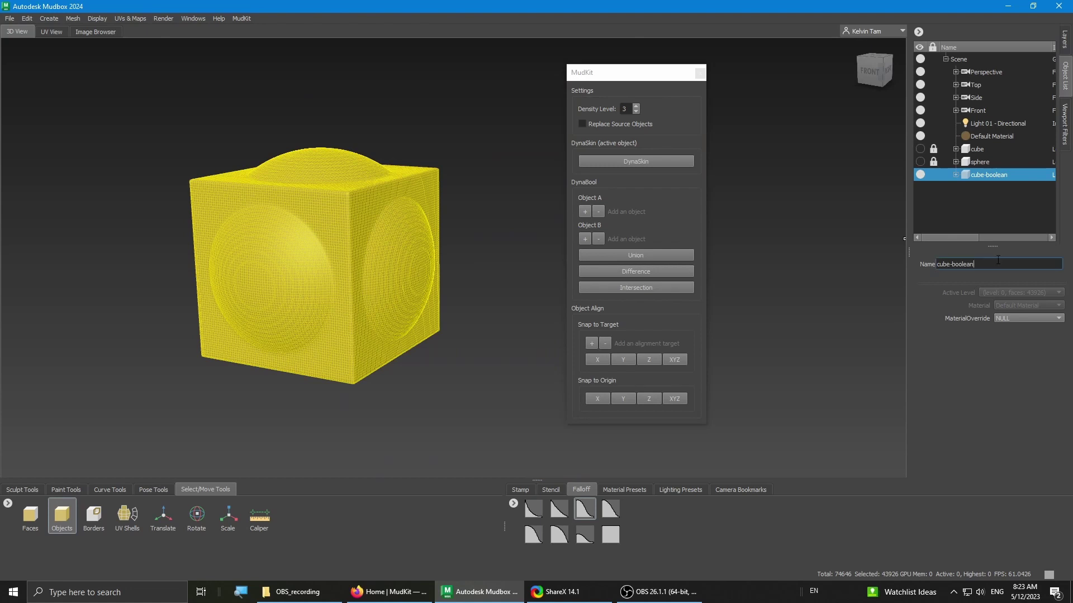
drag(982, 260, 961, 270)
text(_Union)
key(Return)
Hide cube_Union, and show and unlock the original cube and sphere.
click(920, 175)
click(920, 149)
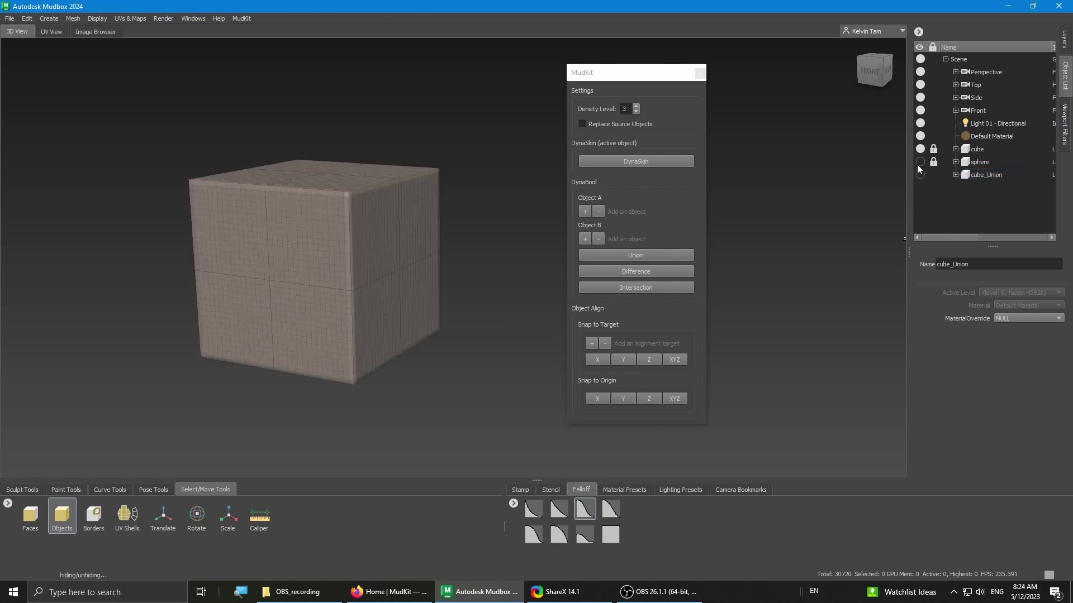
click(920, 161)
click(933, 149)
click(933, 161)
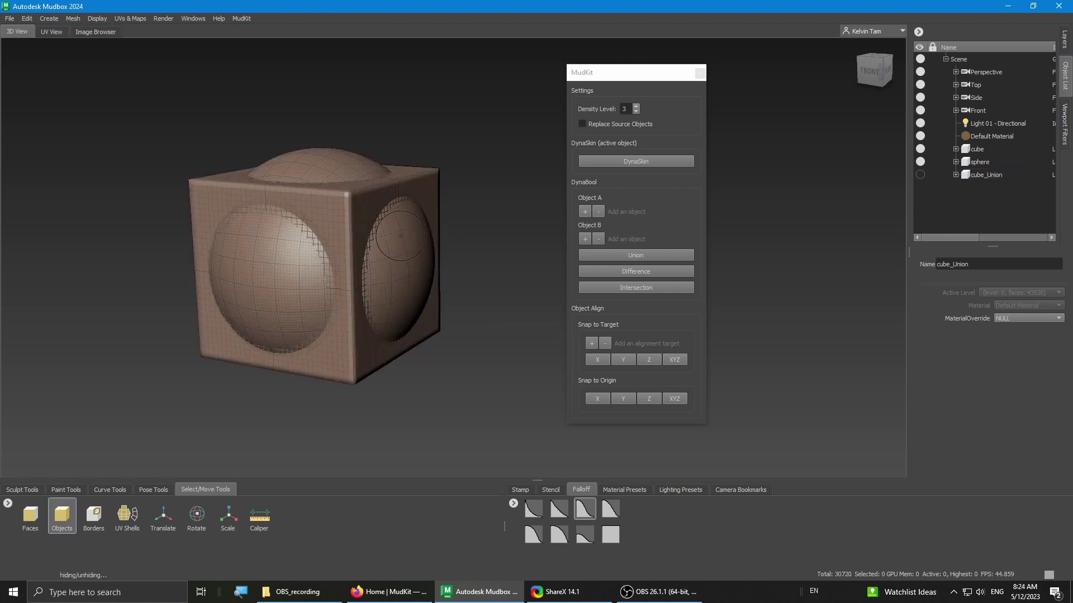
alt+drag(439, 242, 397, 236)
alt+right_drag(398, 236, 459, 235)
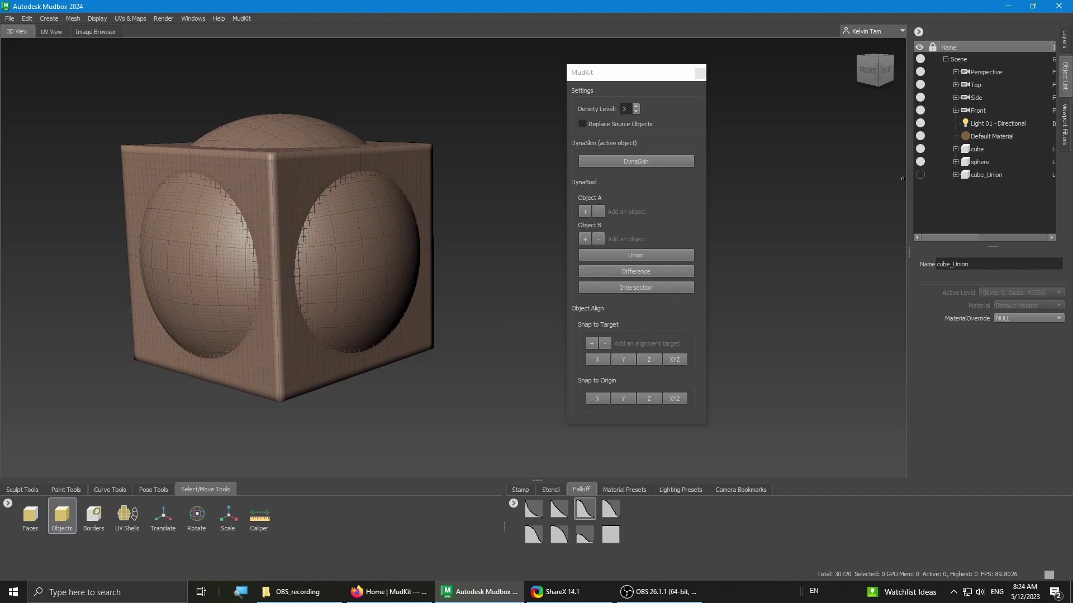
Assign the cube as DynaBool Object A and the sphere as Object B, and apply Difference.
click(990, 161)
click(987, 149)
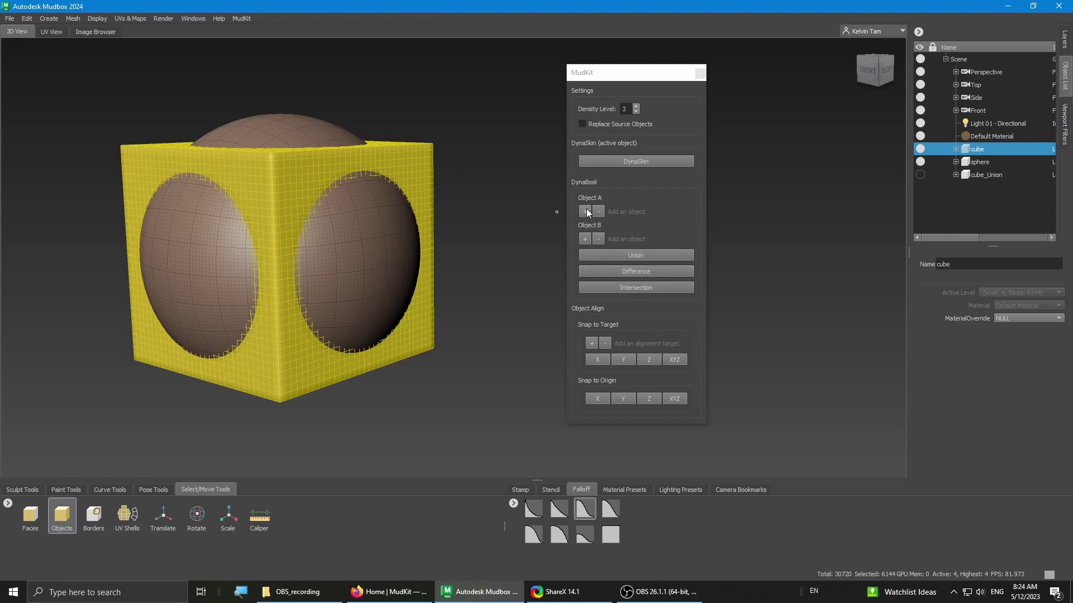
drag(614, 71, 655, 58)
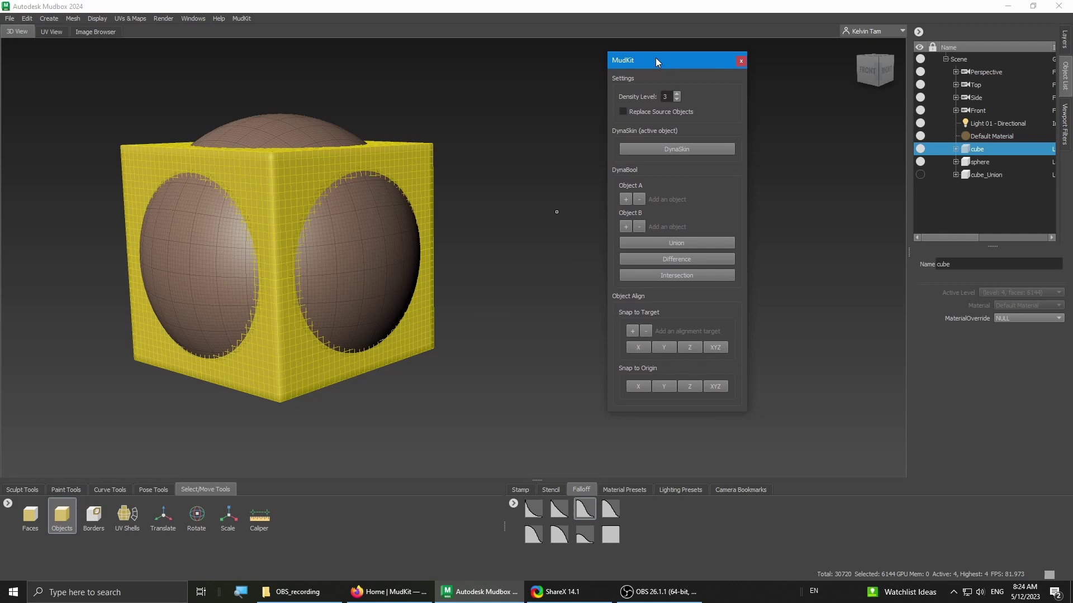
click(626, 199)
click(975, 163)
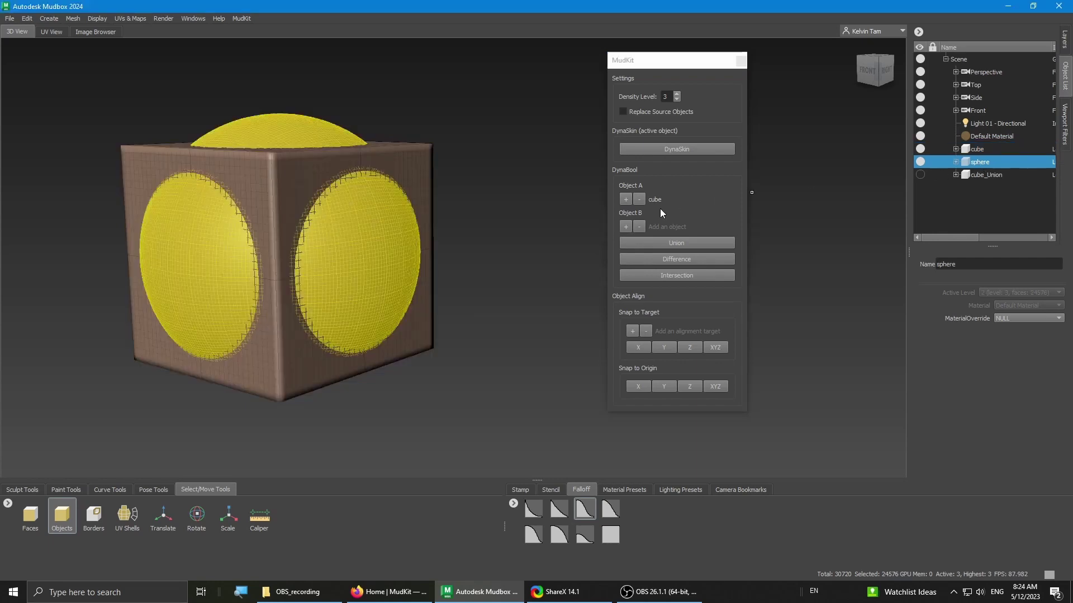
click(626, 226)
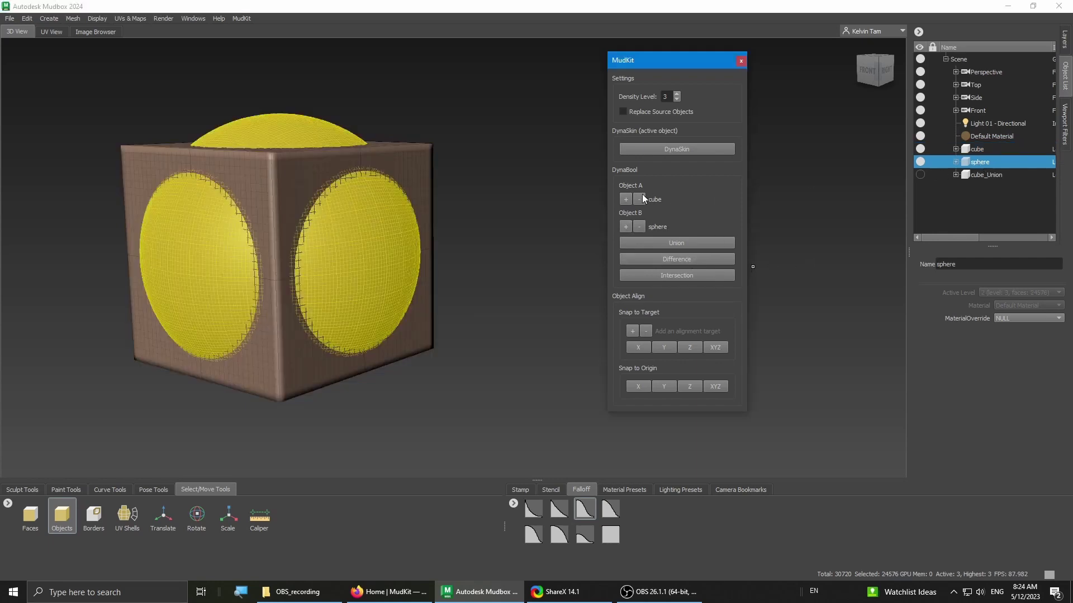
click(679, 260)
Display the wireframe on the new difference mesh and rename it as cube_Difference.
alt+drag(457, 199, 455, 259)
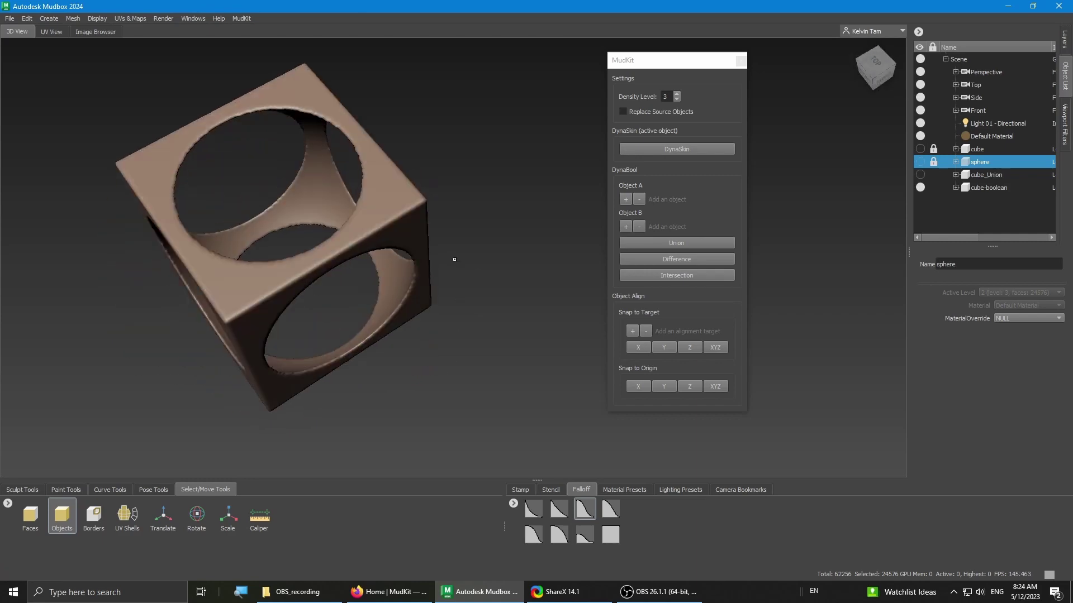
alt+right_drag(455, 259, 480, 245)
key(w)
alt+drag(480, 246, 588, 216)
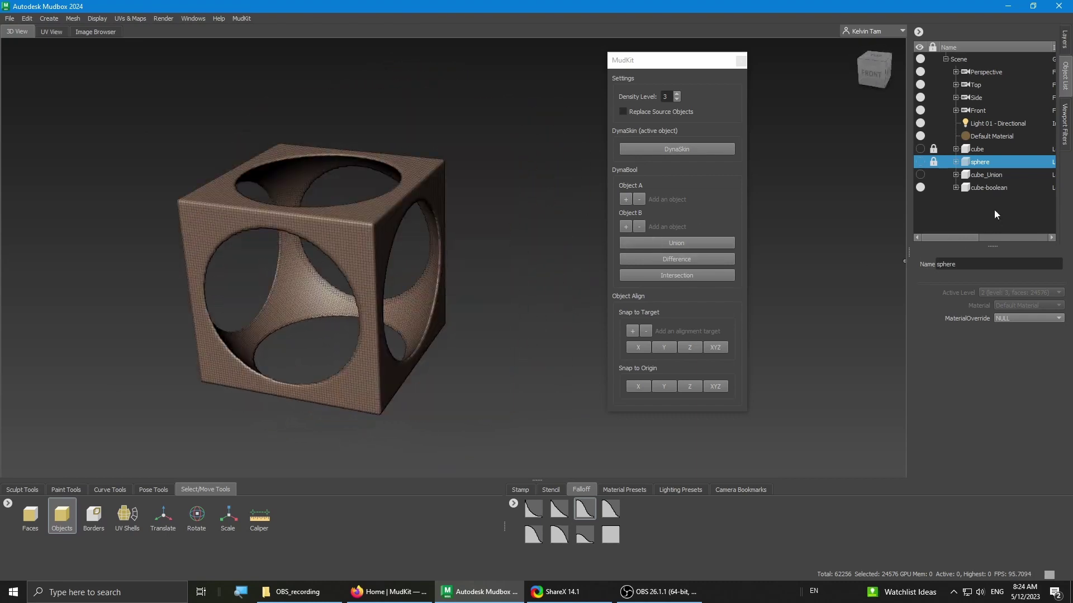
click(997, 187)
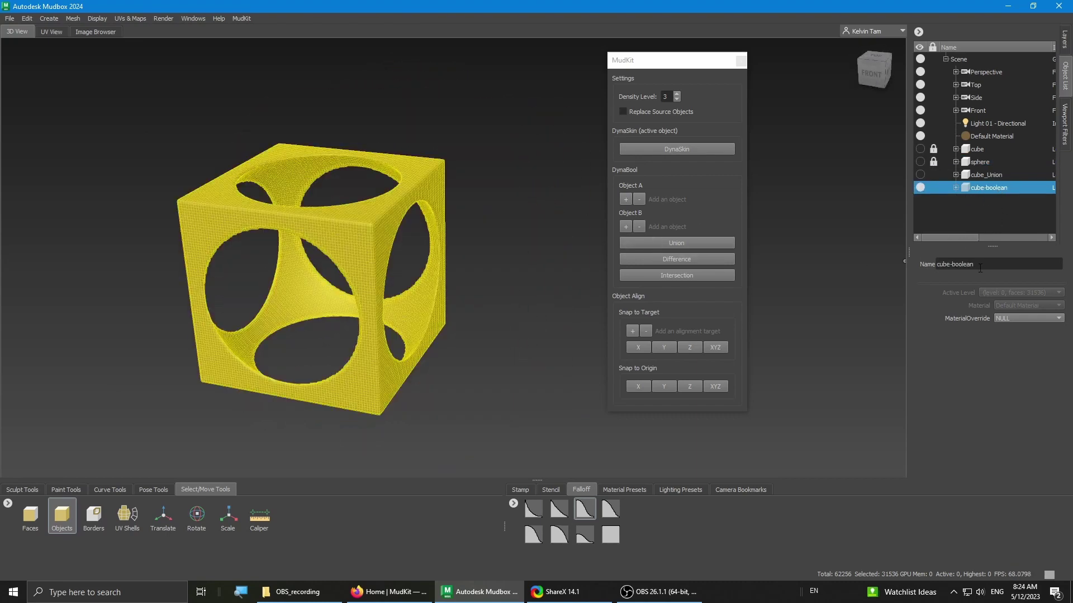
drag(980, 269, 952, 265)
text(_Difference)
key(Return)
Hide cube_Difference, and make the source cube and sphere visible and unlocked again.
click(919, 187)
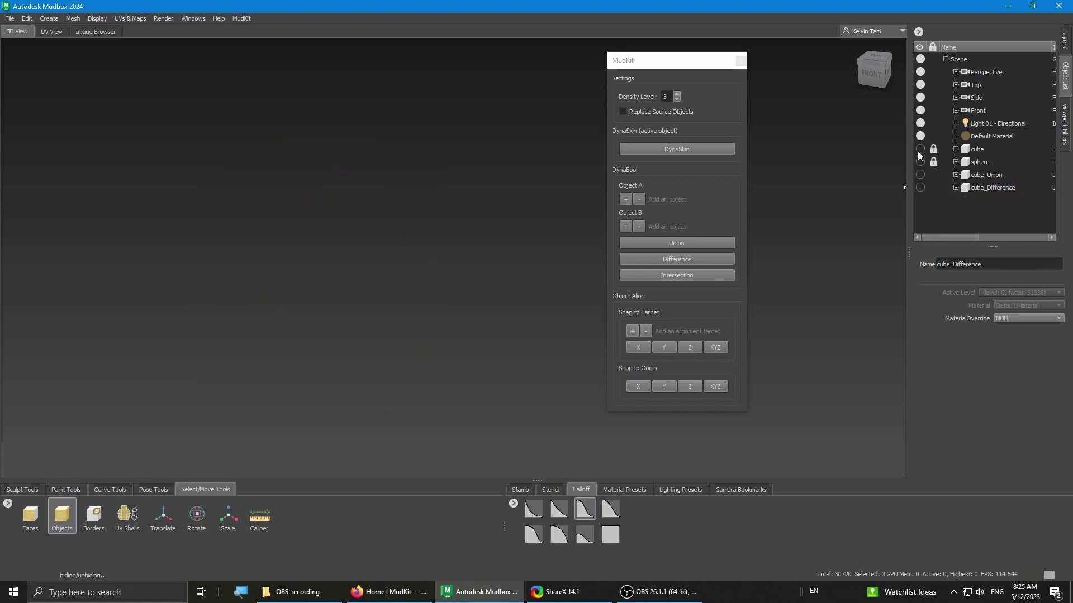
click(919, 148)
click(920, 161)
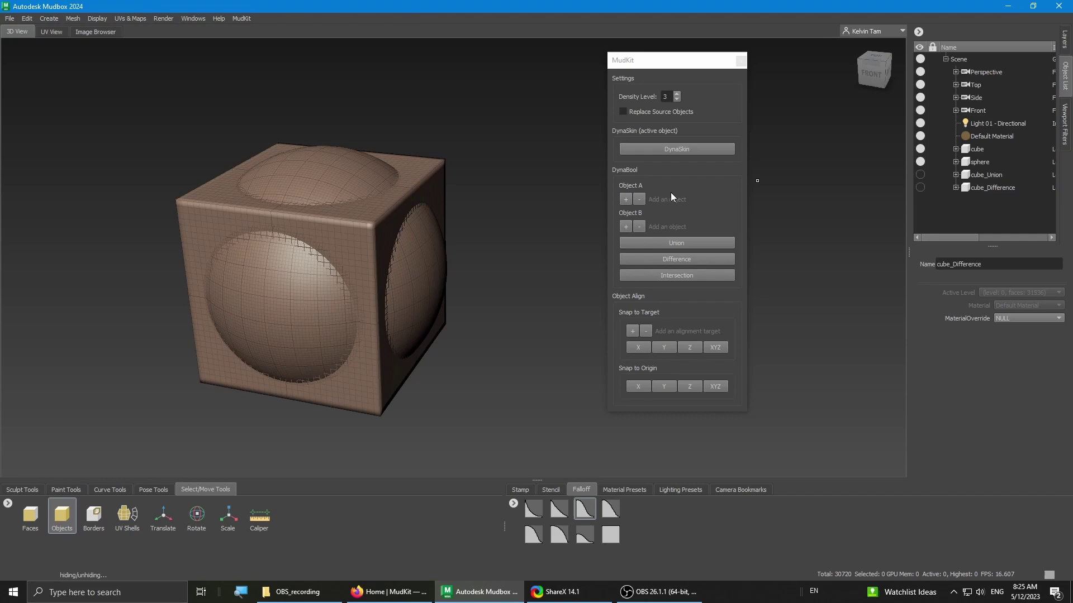
alt+drag(391, 204, 359, 206)
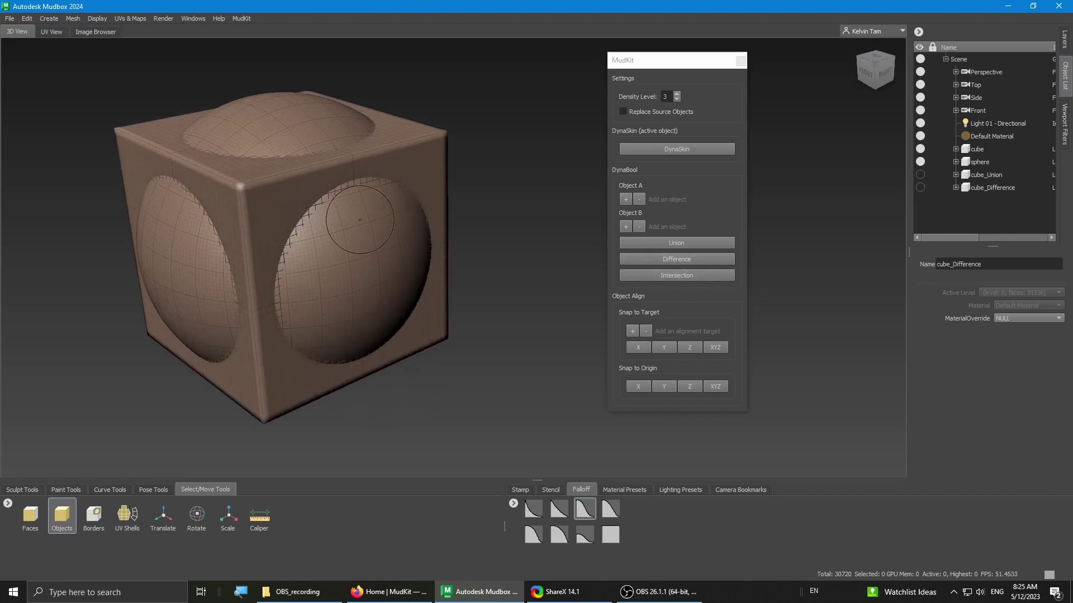
alt+middle_drag(353, 219, 395, 259)
alt+right_drag(396, 259, 401, 274)
alt+middle_drag(400, 274, 398, 266)
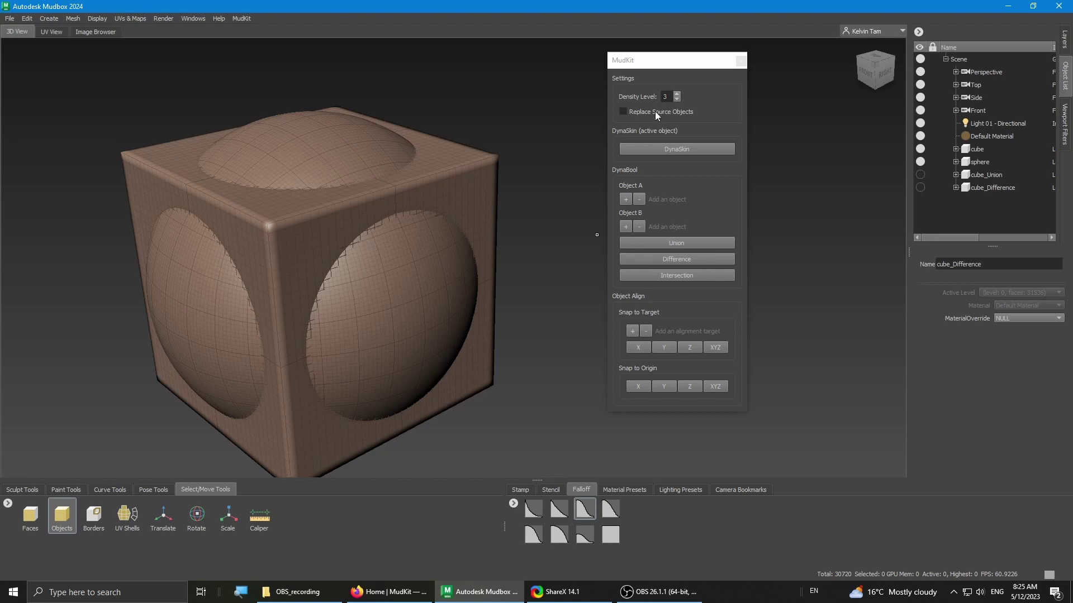
Set the cube as DynaBool Object A and the sphere as Object B, and run Intersection.
click(626, 198)
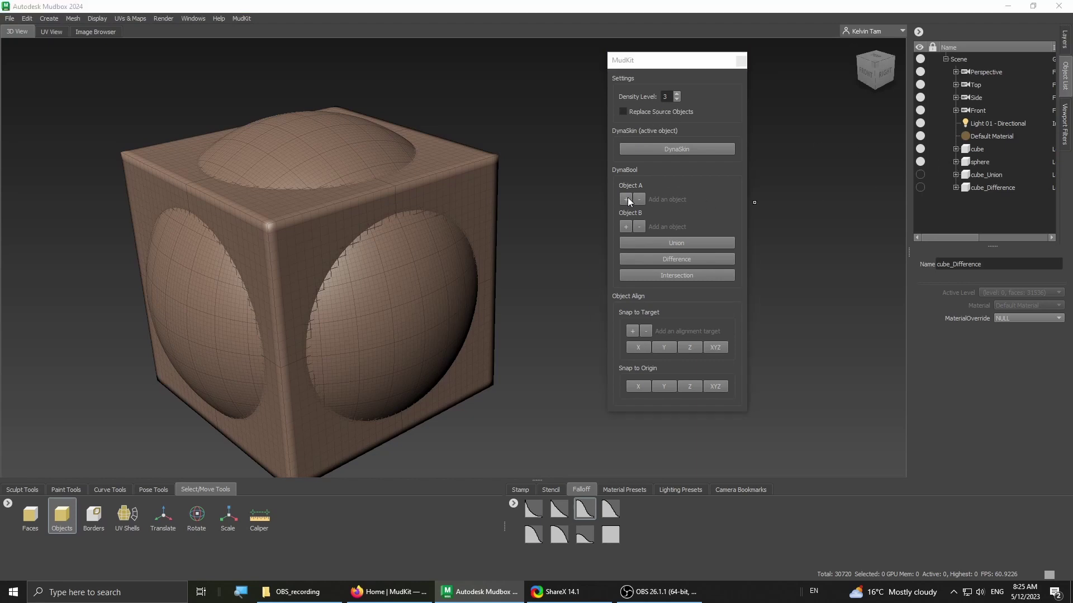
click(559, 308)
click(944, 150)
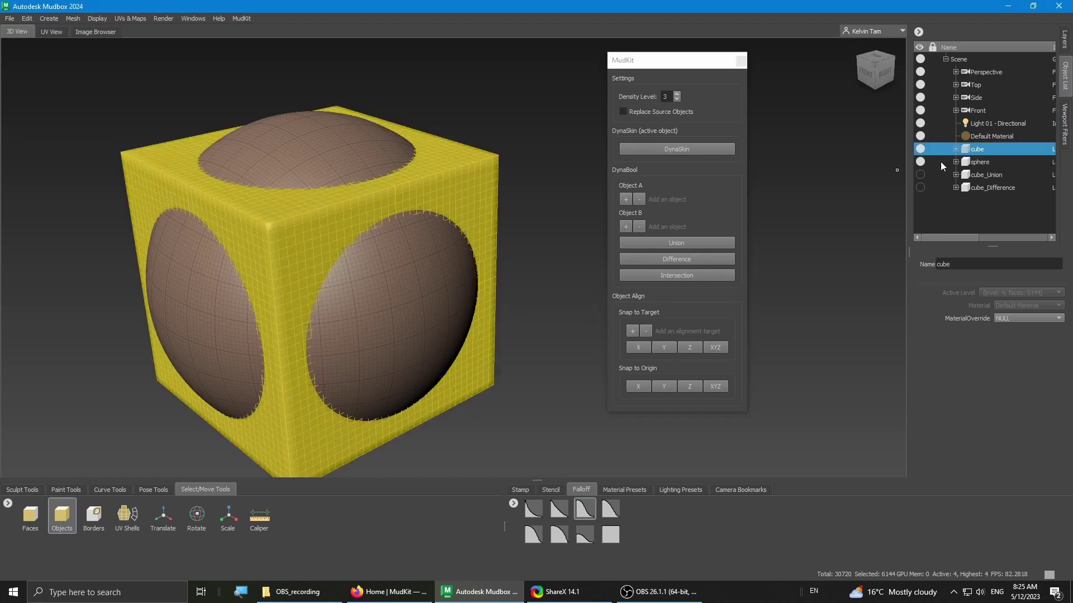
click(625, 199)
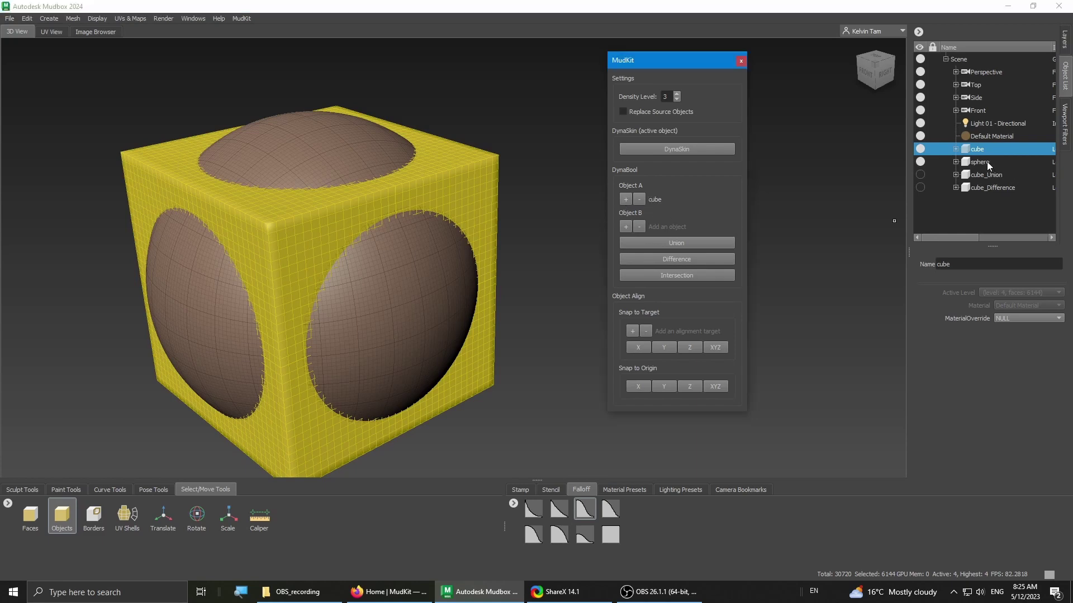
click(986, 162)
click(625, 226)
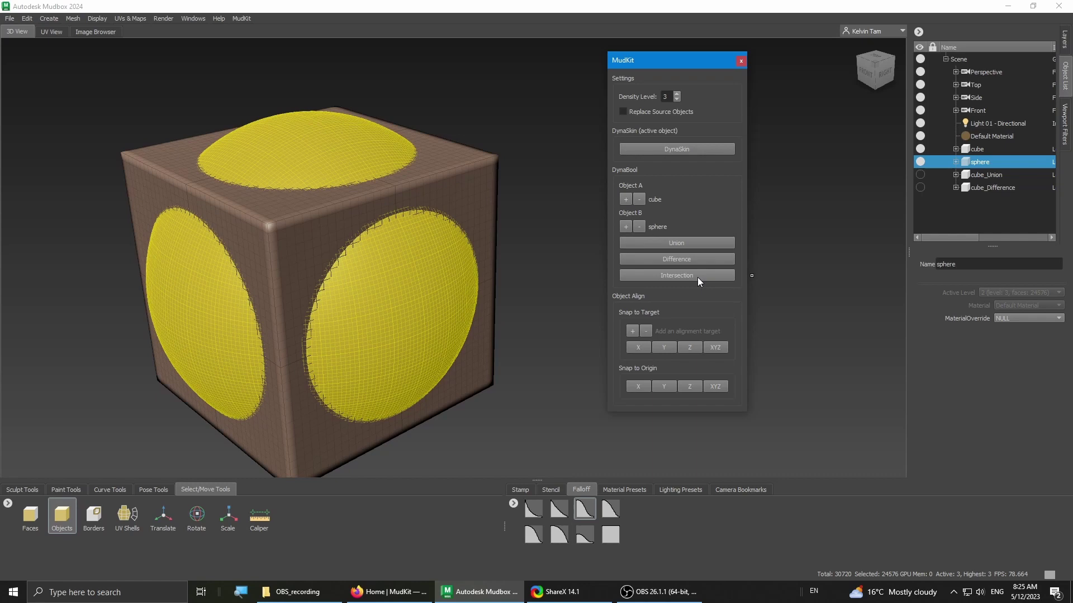
click(676, 275)
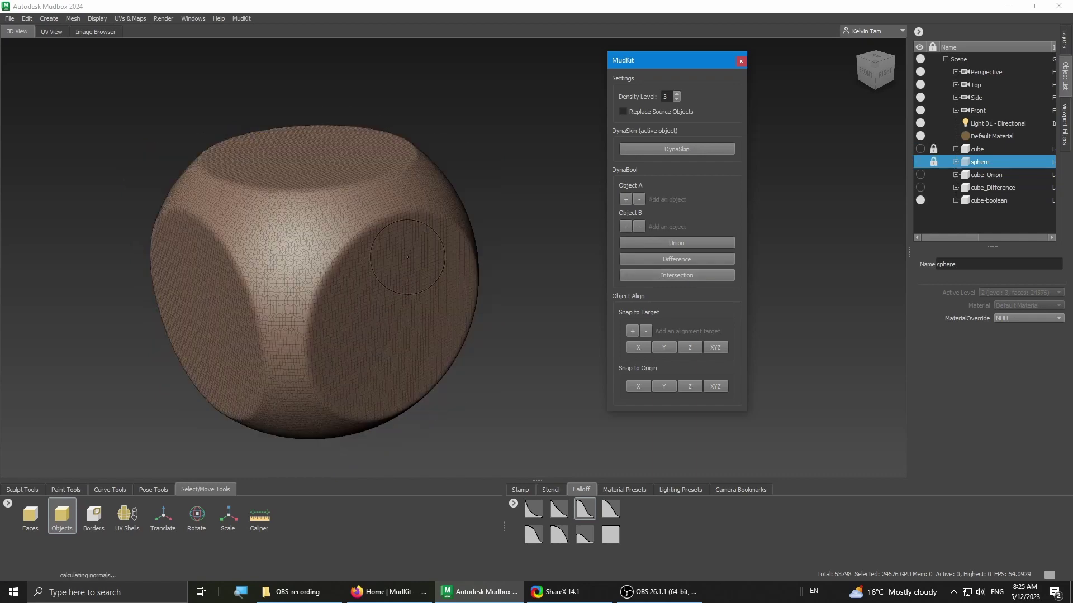
Check the intersection mesh without its wireframe and rename it as cube_Intersection.
alt+middle_drag(385, 305, 420, 265)
alt+drag(420, 265, 486, 298)
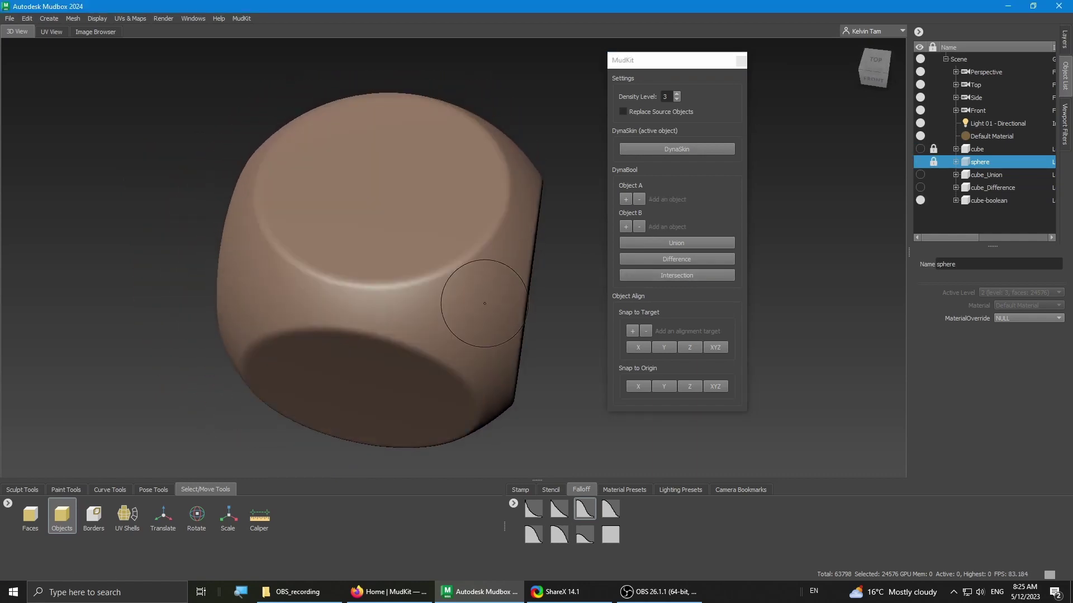
alt+right_drag(486, 298, 383, 291)
alt+drag(383, 292, 331, 256)
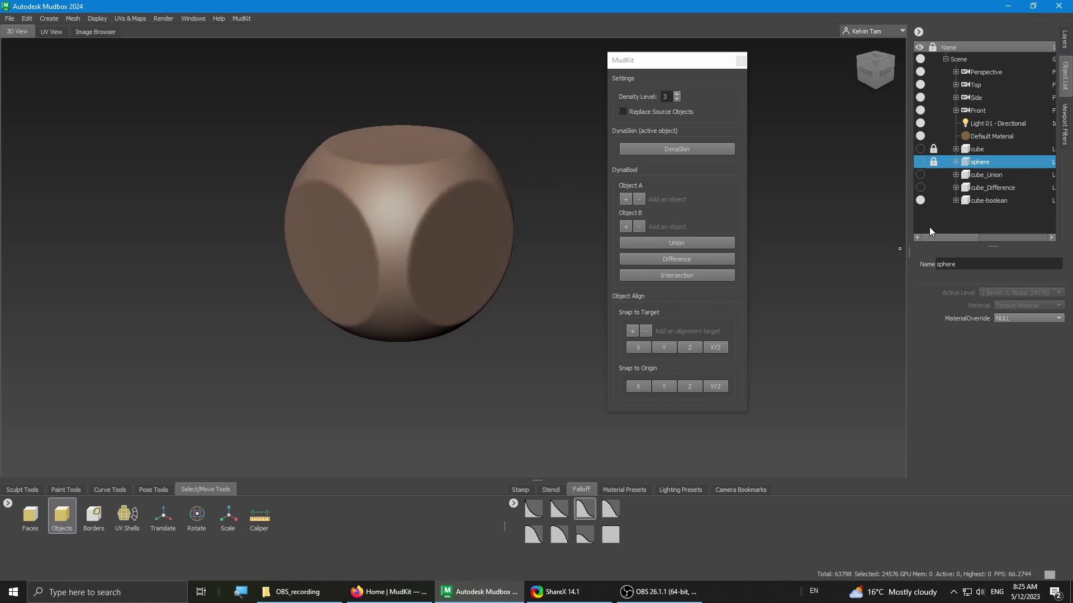
click(1008, 203)
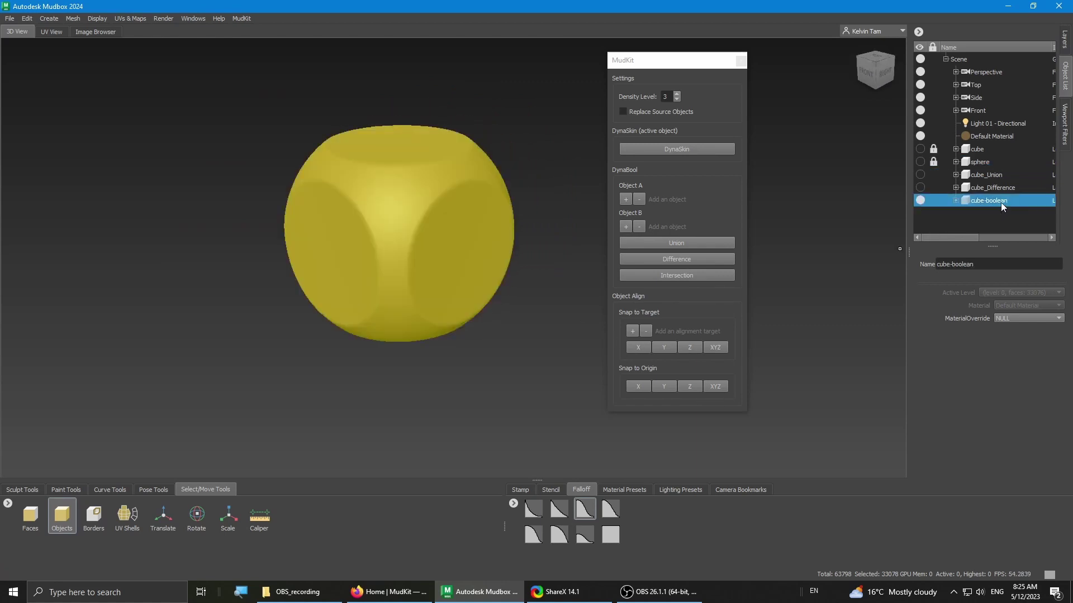
drag(990, 268, 956, 274)
text(_INtersec)
key(BackSpace)
key(BackSpace)
key(BackSpace)
key(BackSpace)
key(BackSpace)
key(BackSpace)
key(BackSpace)
text(ntersection)
key(Return)
Show cube_Union and cube_Difference, and translate cube_Union along the Z axis until it stands beside the other meshes.
click(920, 174)
click(920, 187)
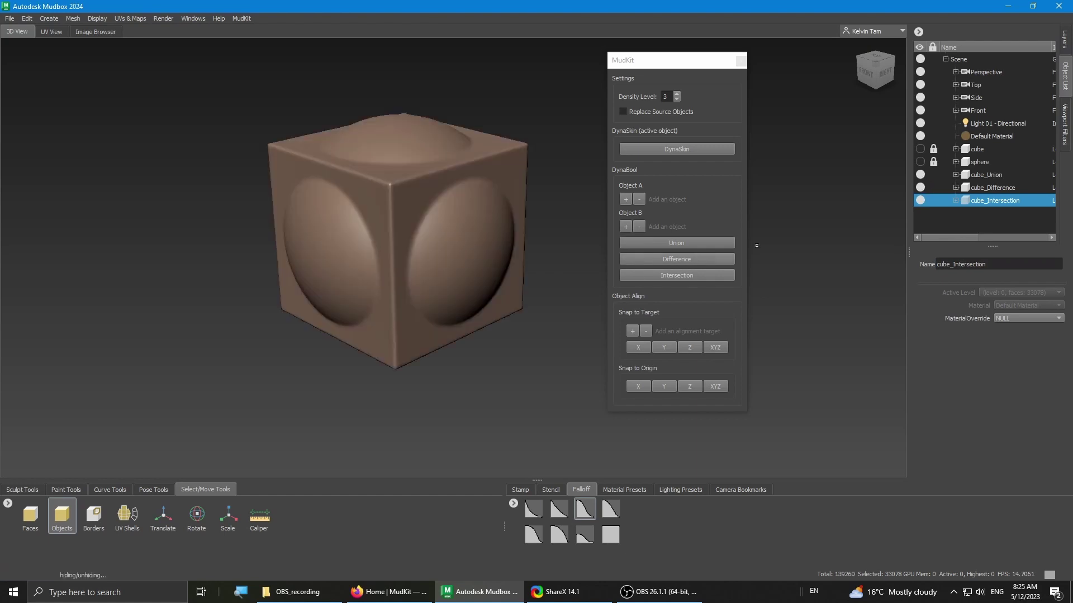
alt+drag(872, 184, 824, 172)
click(1010, 176)
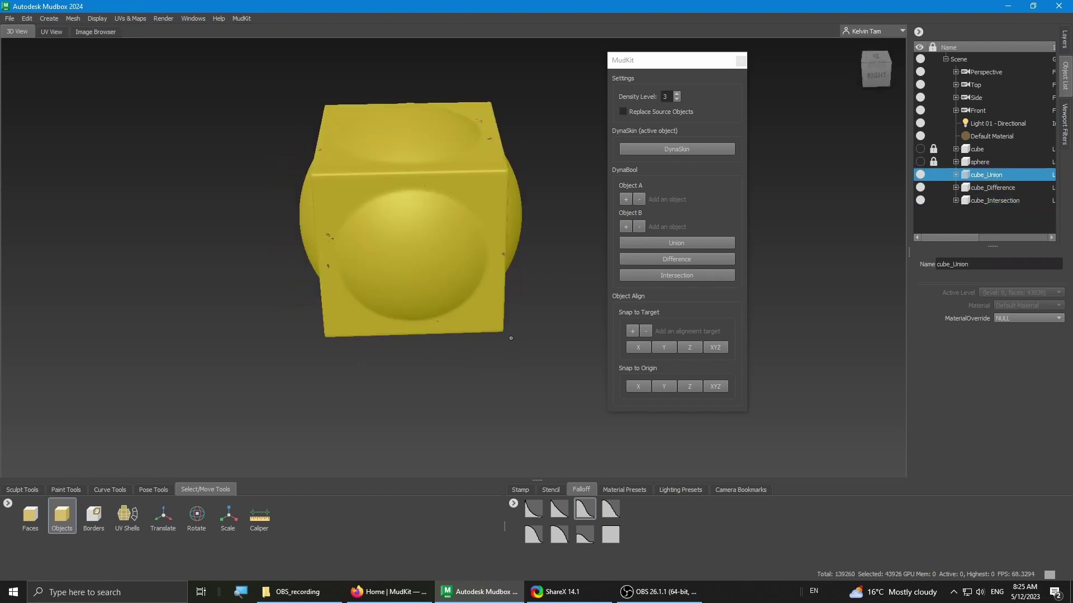
click(163, 517)
drag(412, 216, 200, 221)
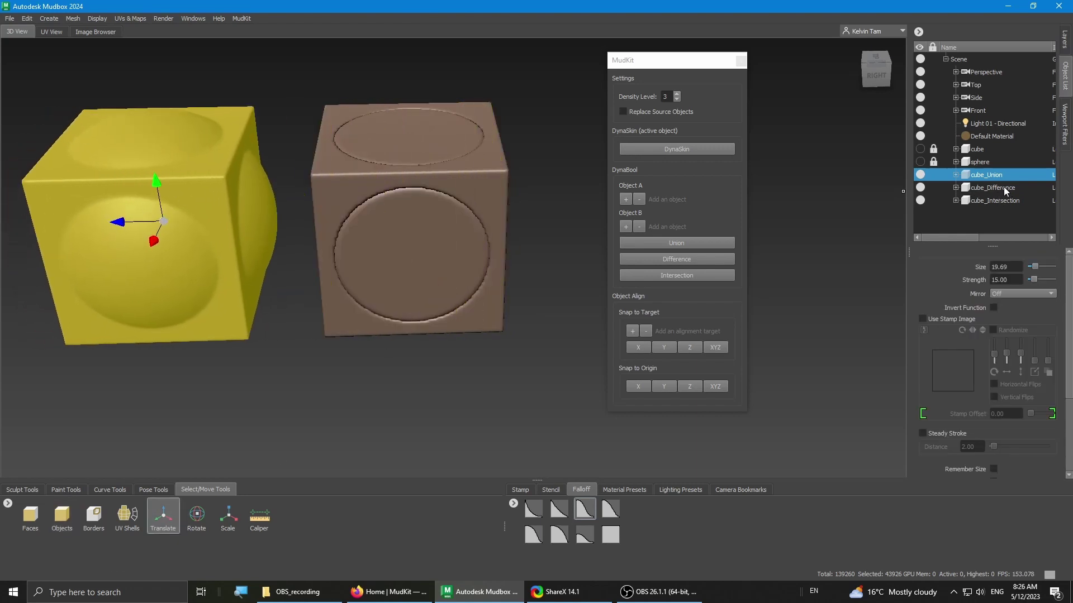
alt+right_drag(346, 250, 198, 238)
drag(213, 234, 255, 232)
Translate cube_Intersection along Z to the opposite side of cube_Difference and move the MudKit window clear of the meshes.
click(1016, 201)
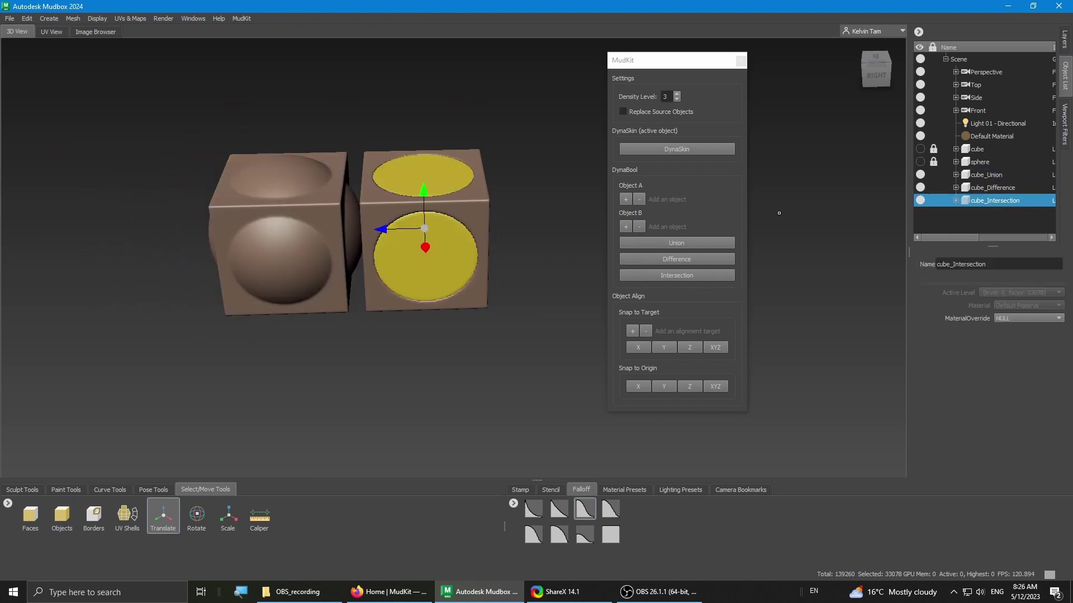
drag(375, 234, 565, 168)
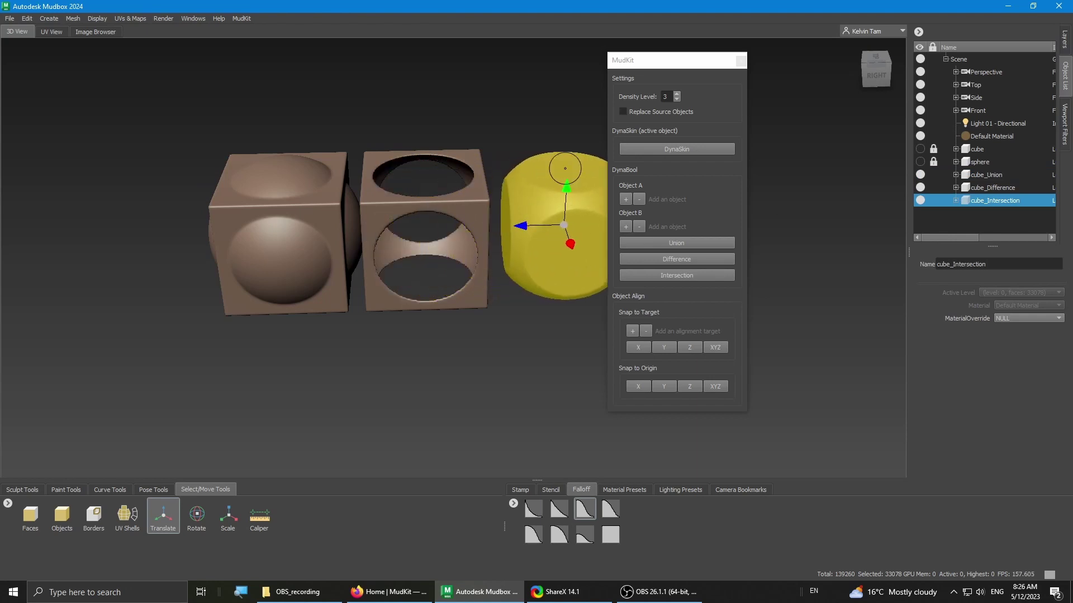
drag(644, 57, 732, 48)
alt+drag(346, 312, 399, 285)
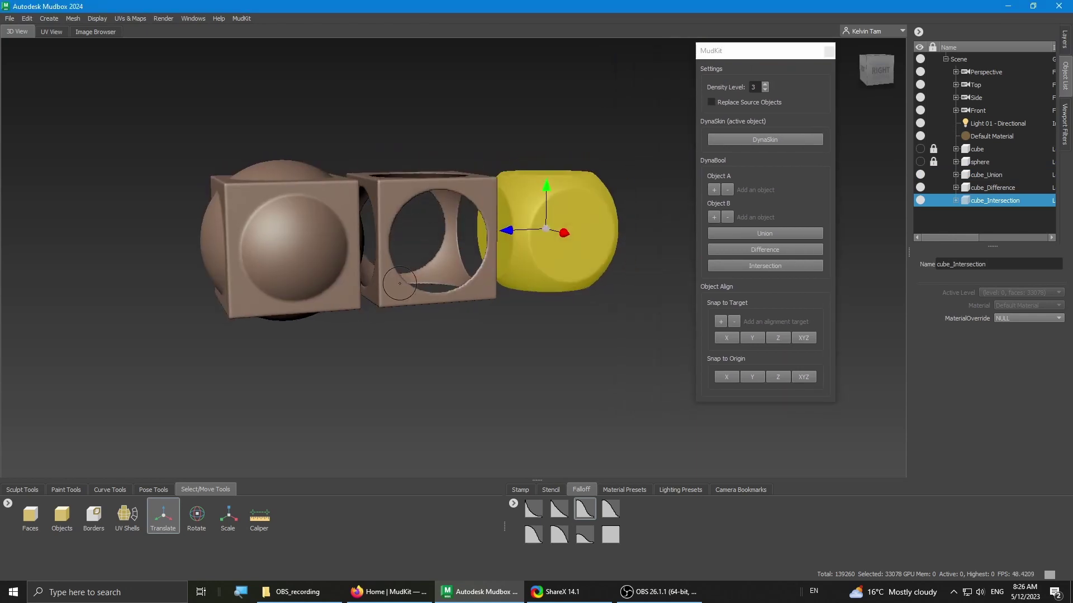
alt+middle_drag(488, 241, 473, 276)
alt+drag(474, 275, 476, 285)
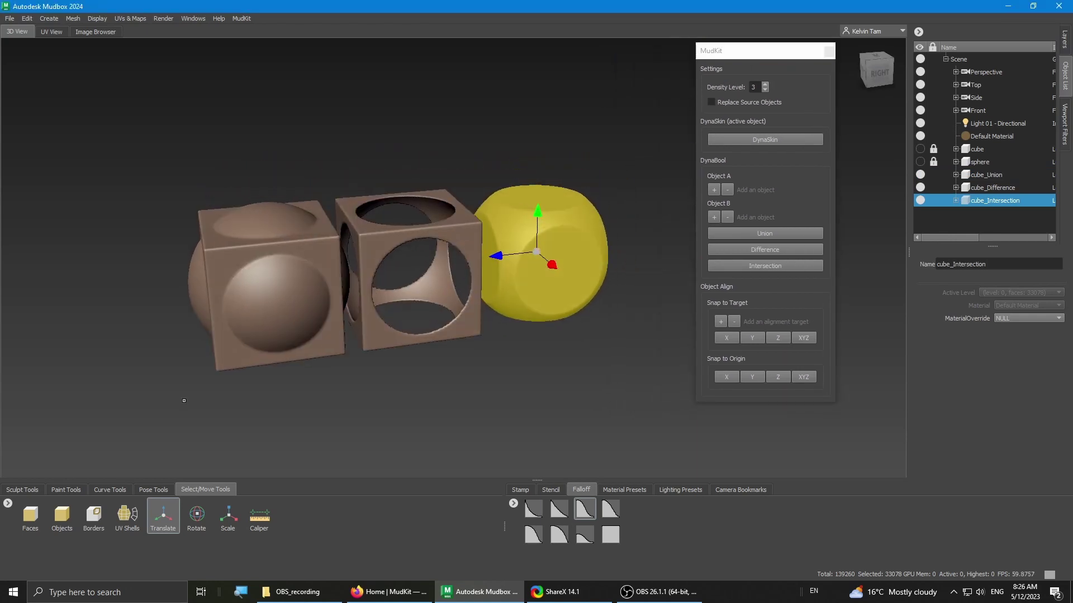
Switch to the Sculpt tool and deselect the mesh to compare the three boolean results side by side.
click(29, 491)
click(31, 517)
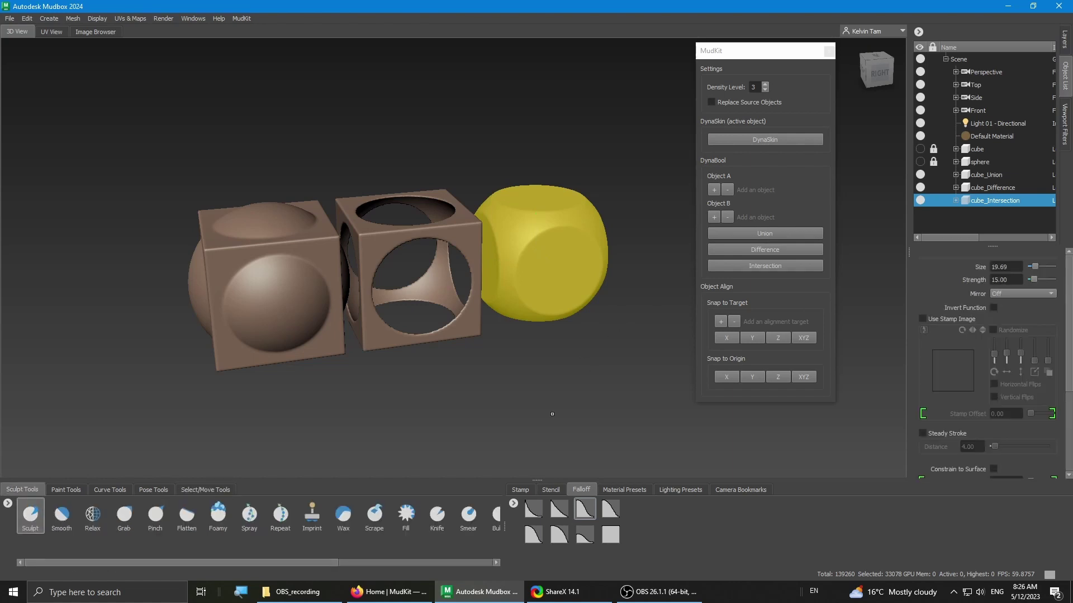
key(d)
alt+drag(252, 279, 205, 321)
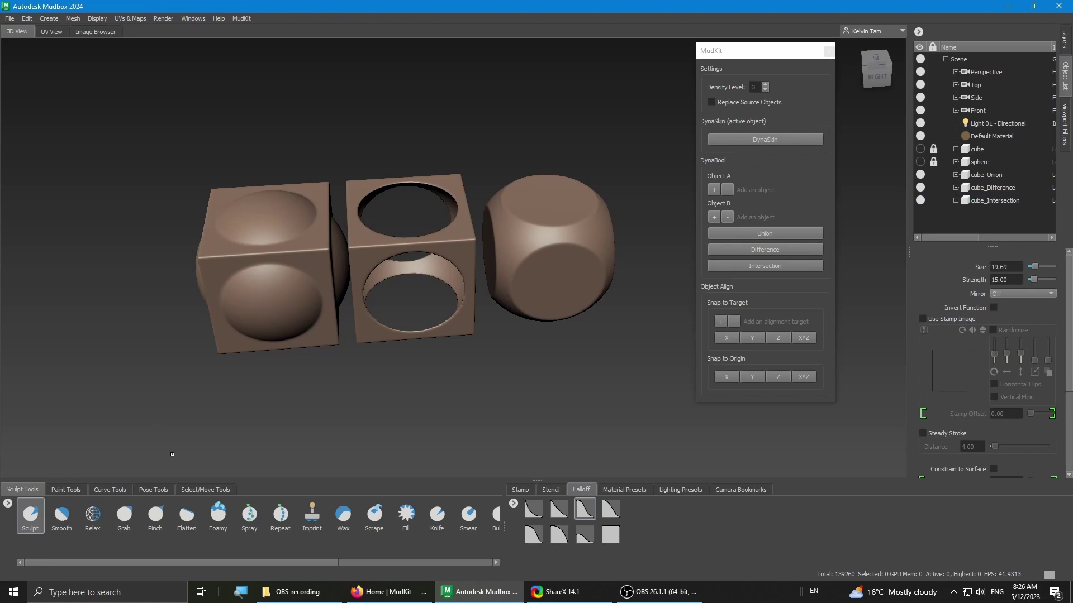
Translate cube_Union along Z farther from cube_Difference, switch back to the Sculpt tool and inspect the three results from another side.
click(197, 489)
click(163, 517)
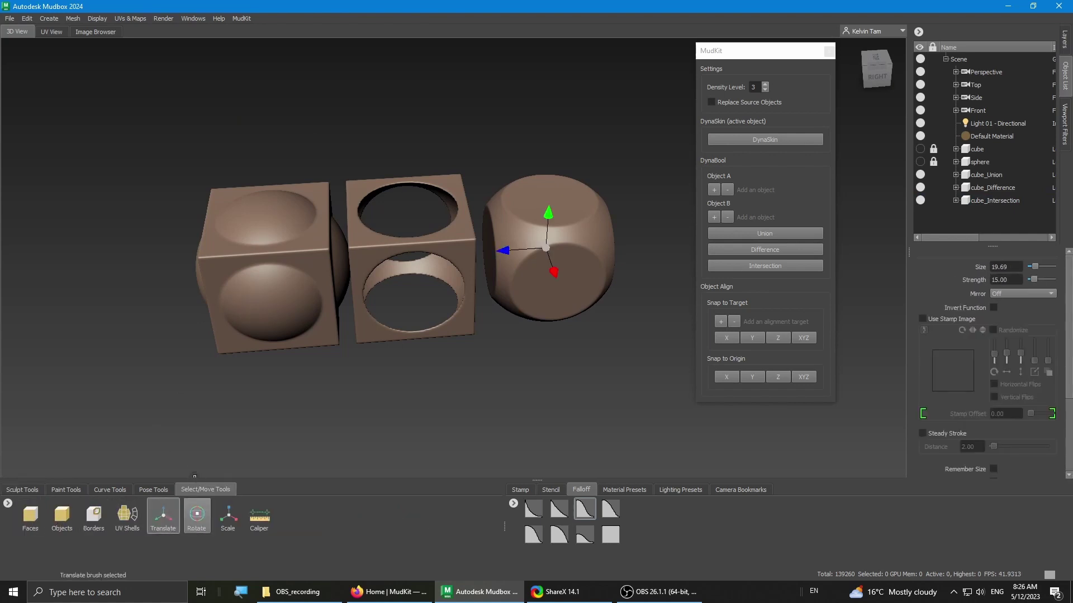
drag(242, 270, 220, 273)
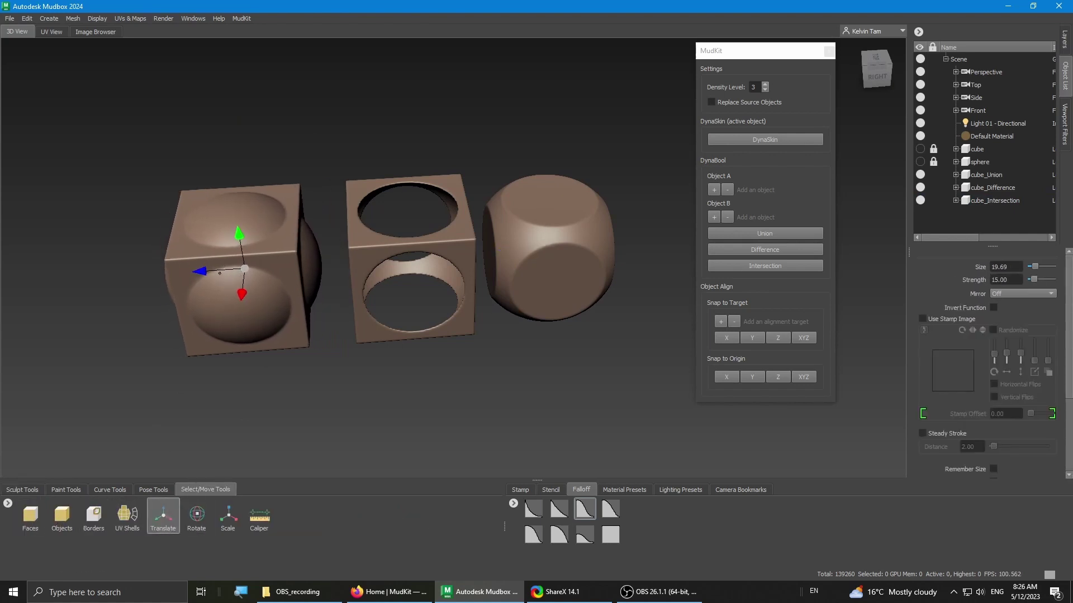
click(40, 491)
click(30, 514)
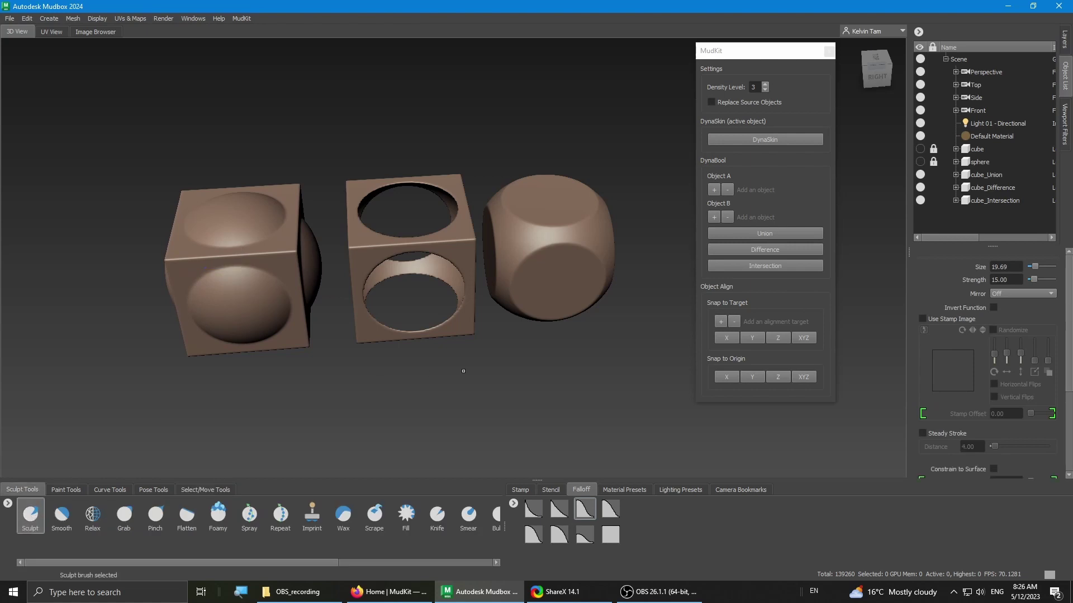
alt+drag(463, 371, 268, 330)
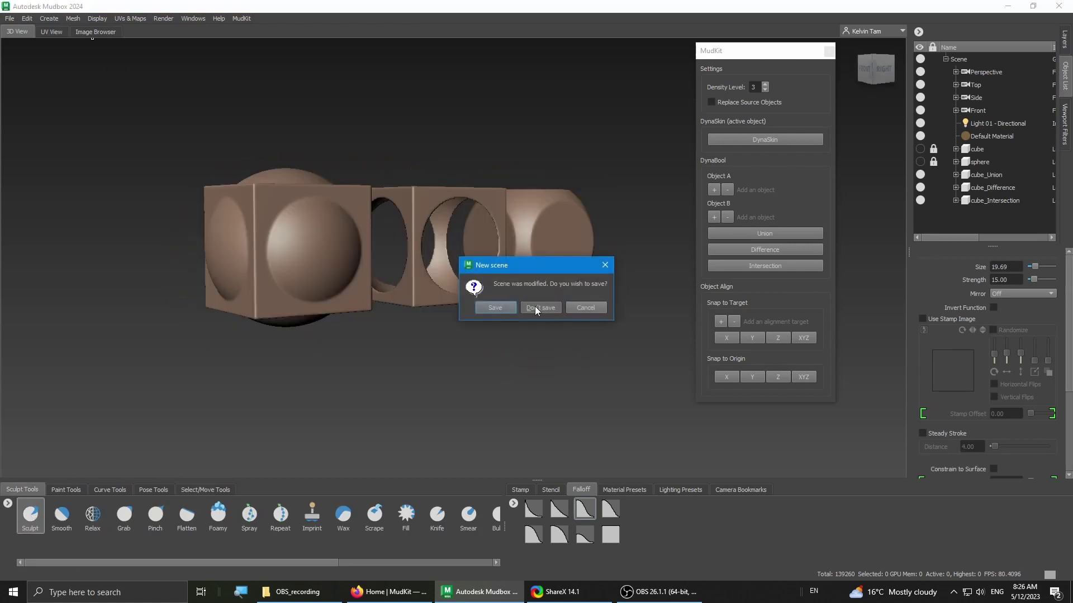
Start a new scene without saving the current one, load the Human Body starting point and frame its upper body.
click(534, 308)
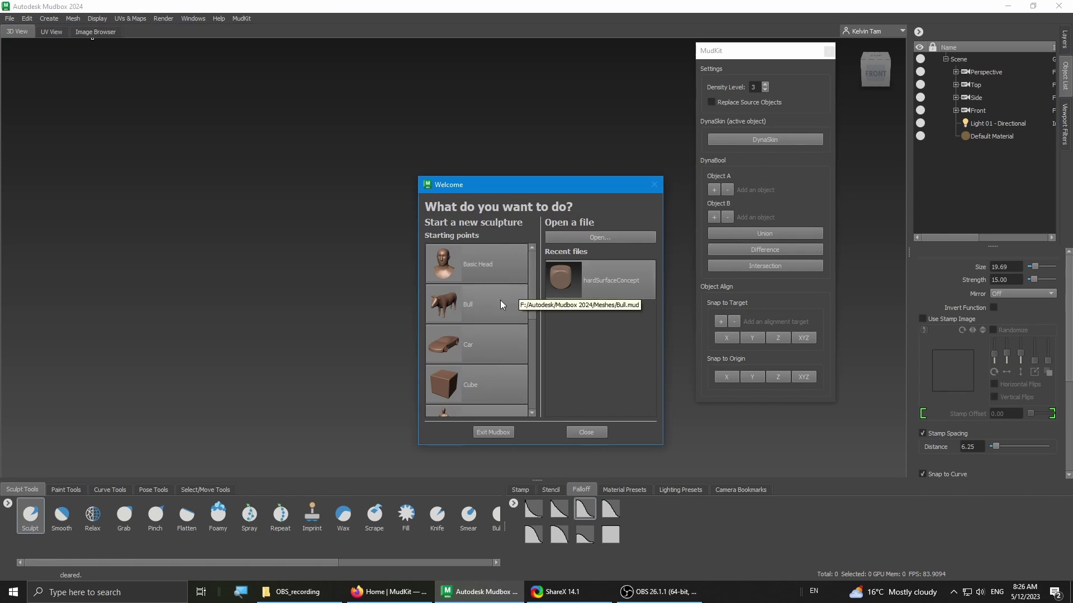
scroll(482, 358, down, 1)
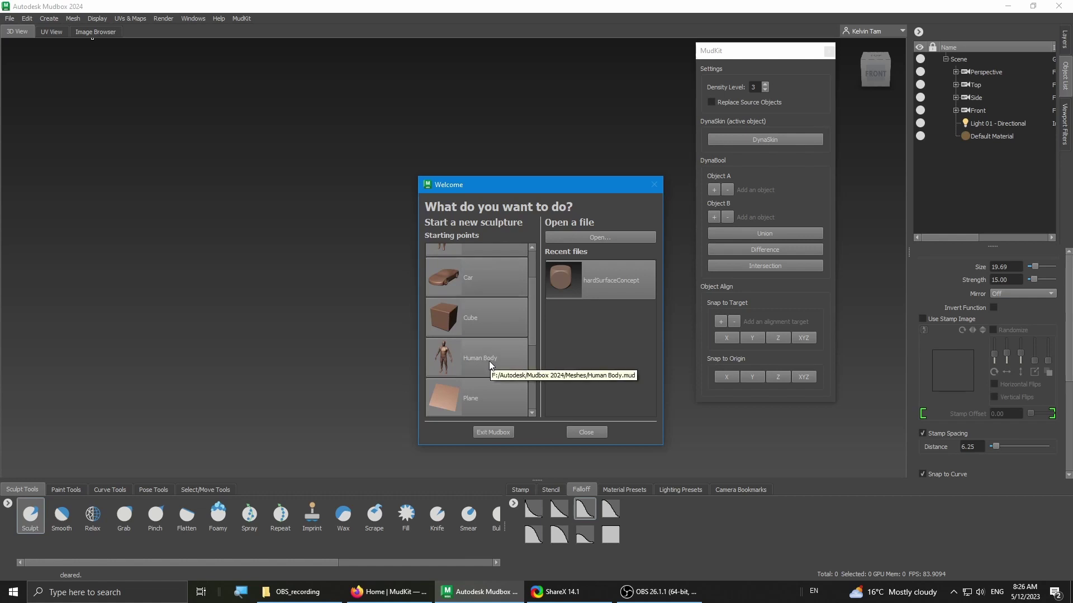
click(488, 361)
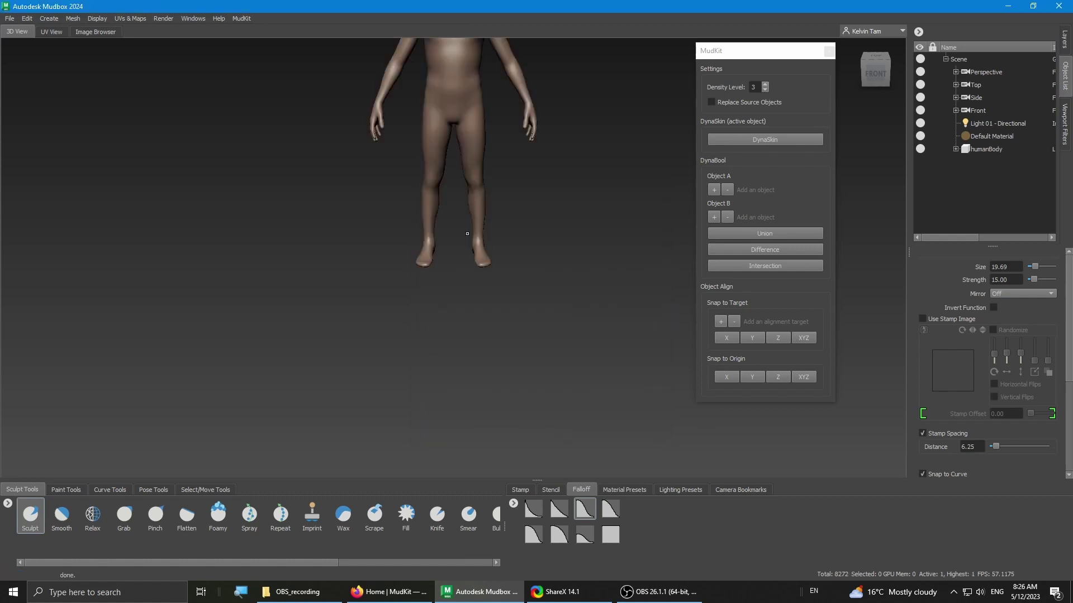
alt+middle_drag(467, 234, 461, 395)
alt+right_drag(461, 396, 458, 201)
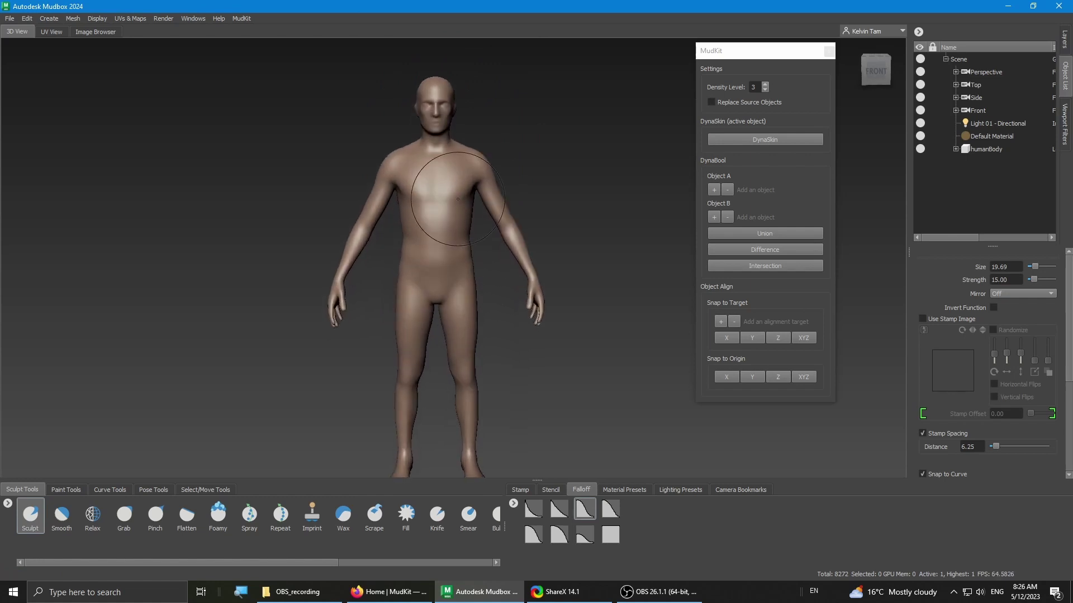
Add a new subdivision level to the human body mesh.
key(shift+d)
scroll(445, 285, up, 4)
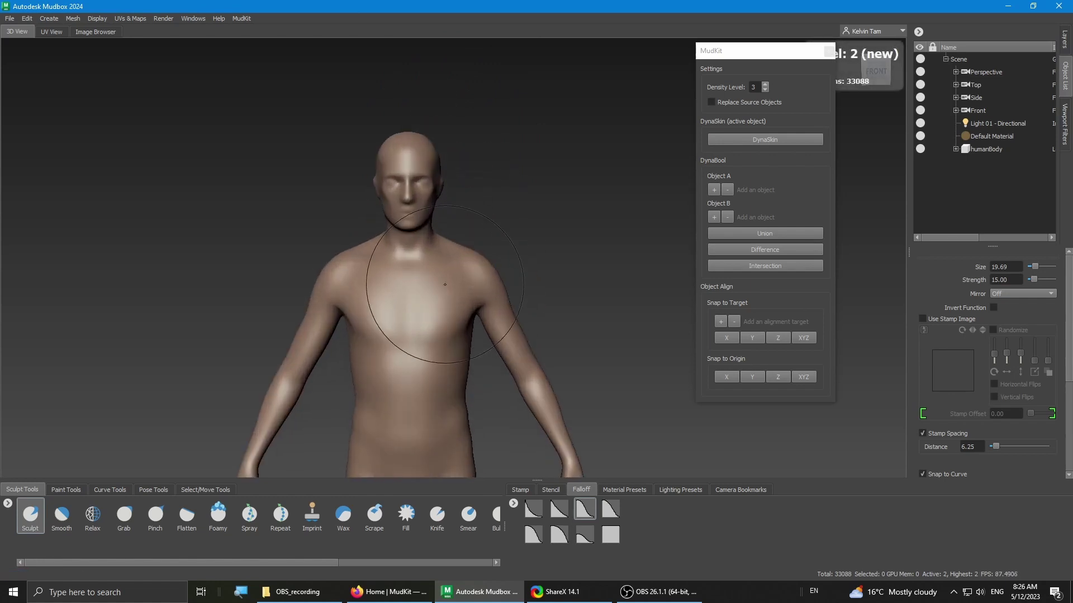
scroll(491, 296, up, 4)
scroll(436, 309, up, 1)
drag(436, 247, 382, 252)
Switch to the Grab tool and enable brush tessellation for work on the body's shoulders.
click(124, 515)
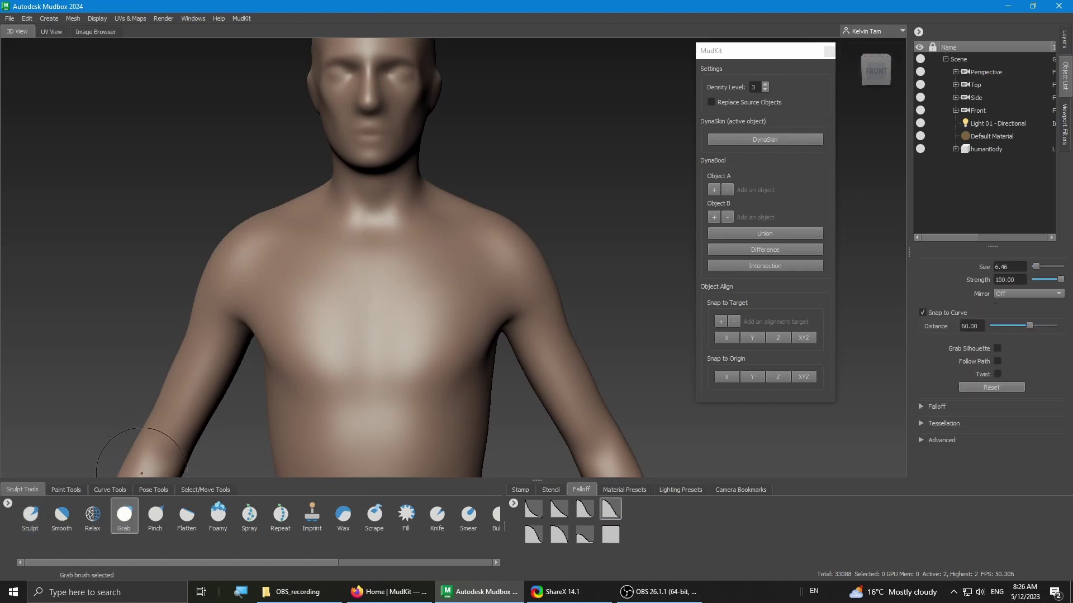
mouse_move(276, 282)
alt+mouse_down()
mouse_move(283, 293)
mouse_move(522, 271)
mouse_move(248, 234)
alt+mouse_up()
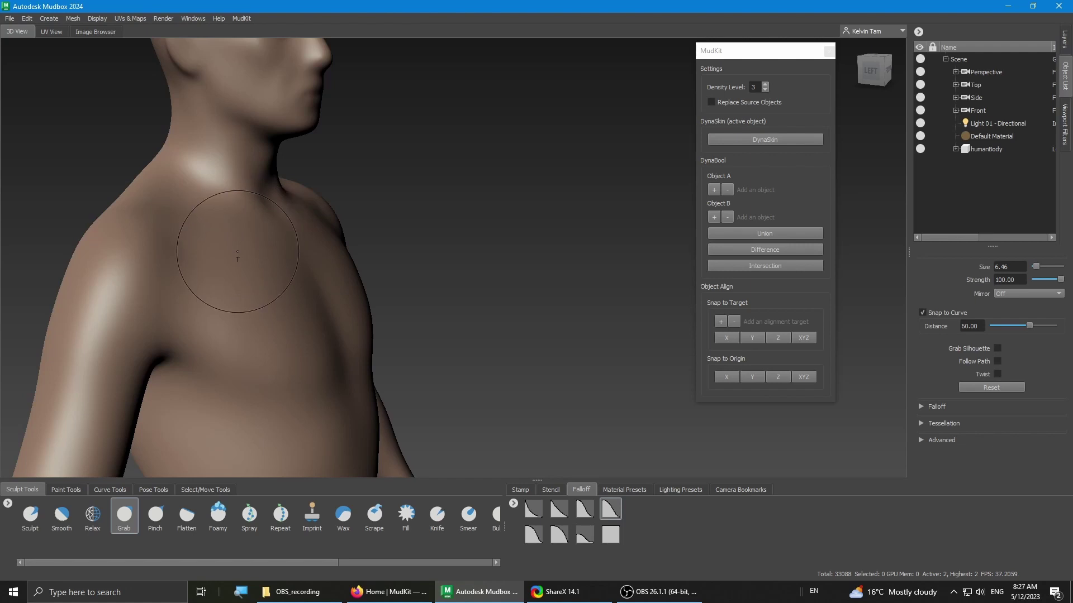
key(shift+grave)
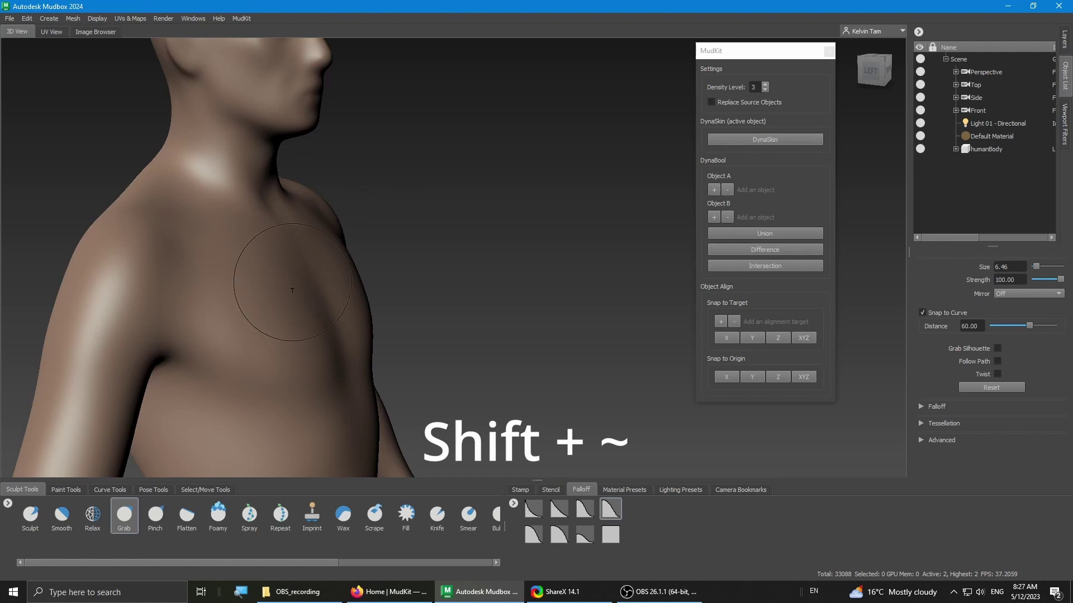
alt+drag(257, 275, 346, 260)
alt+right_drag(346, 260, 309, 244)
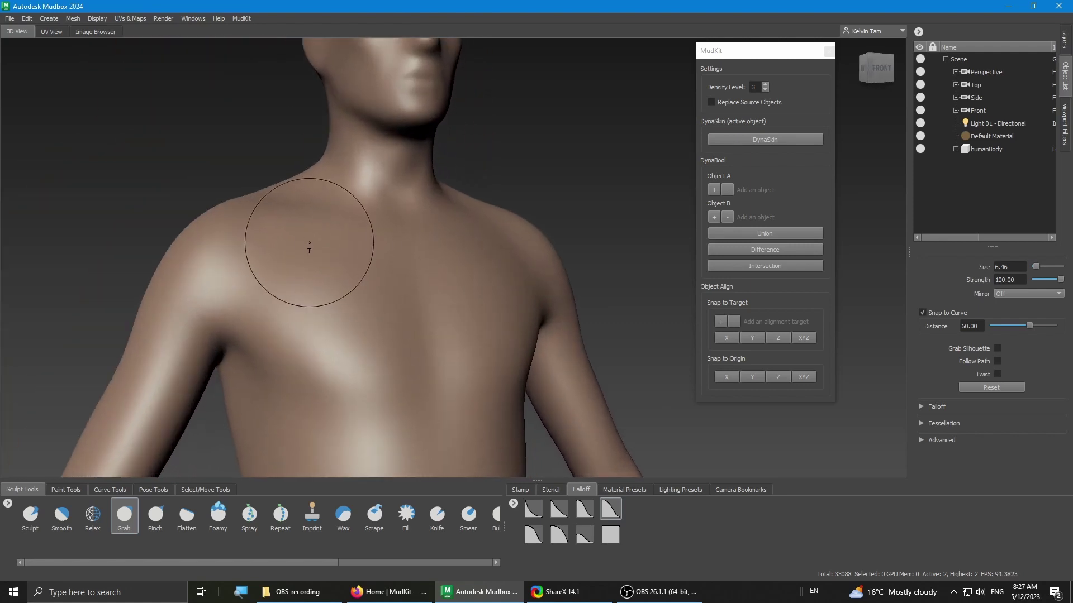
Set Grab mirroring to LocalX and generate a triangulated copy of the body for tessellated sculpting at the shoulder.
click(1017, 293)
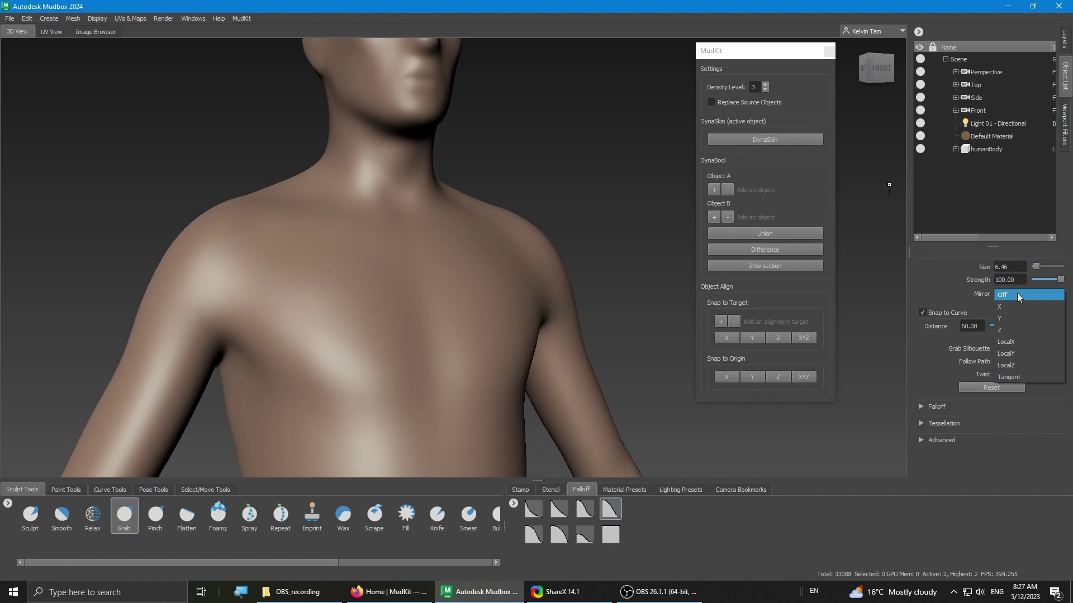
click(1030, 340)
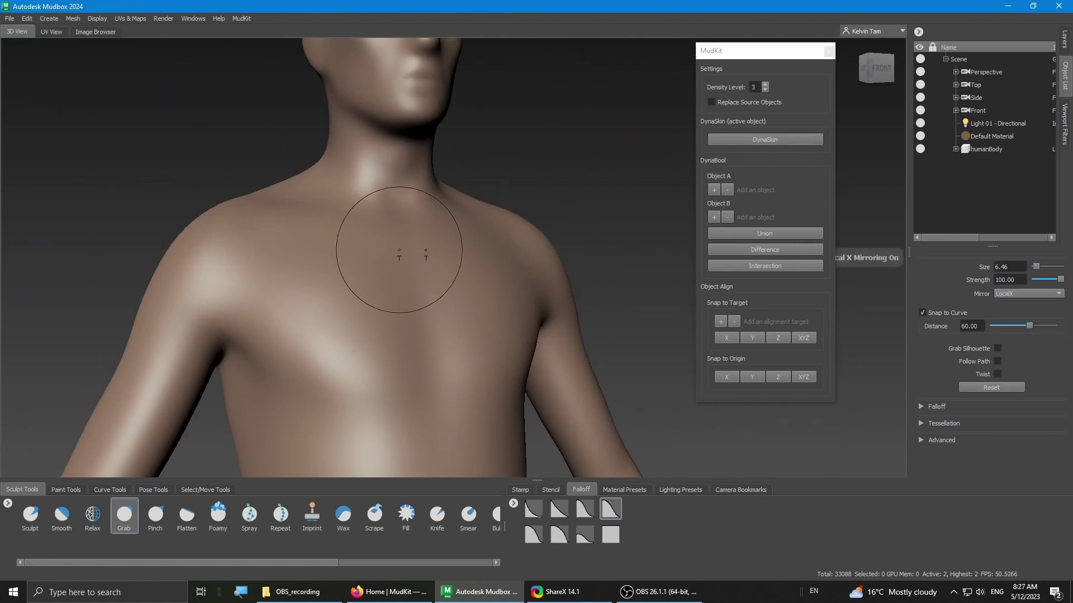
click(267, 212)
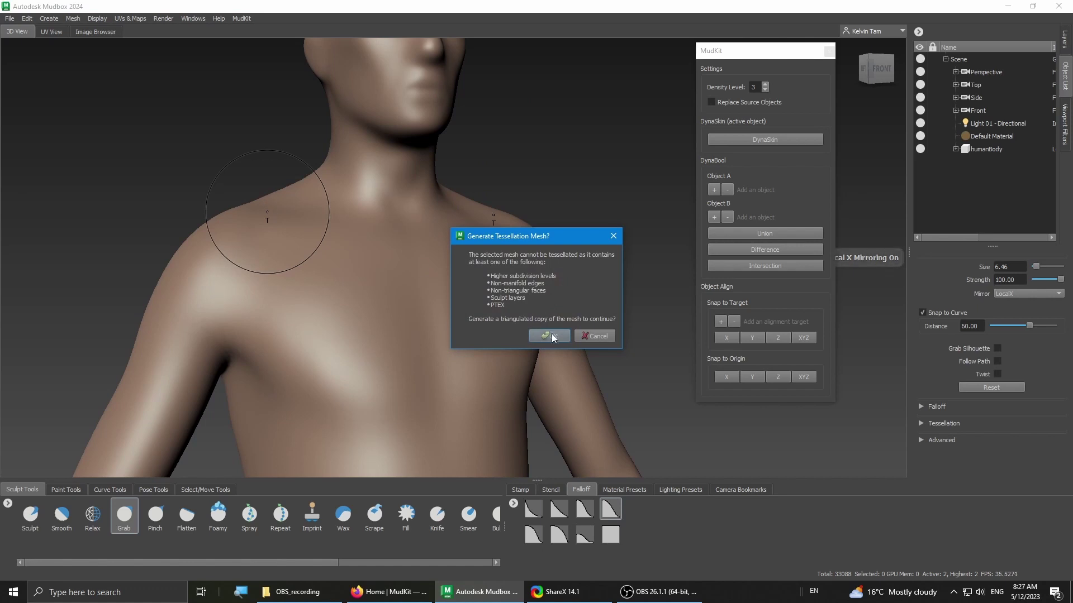
click(551, 336)
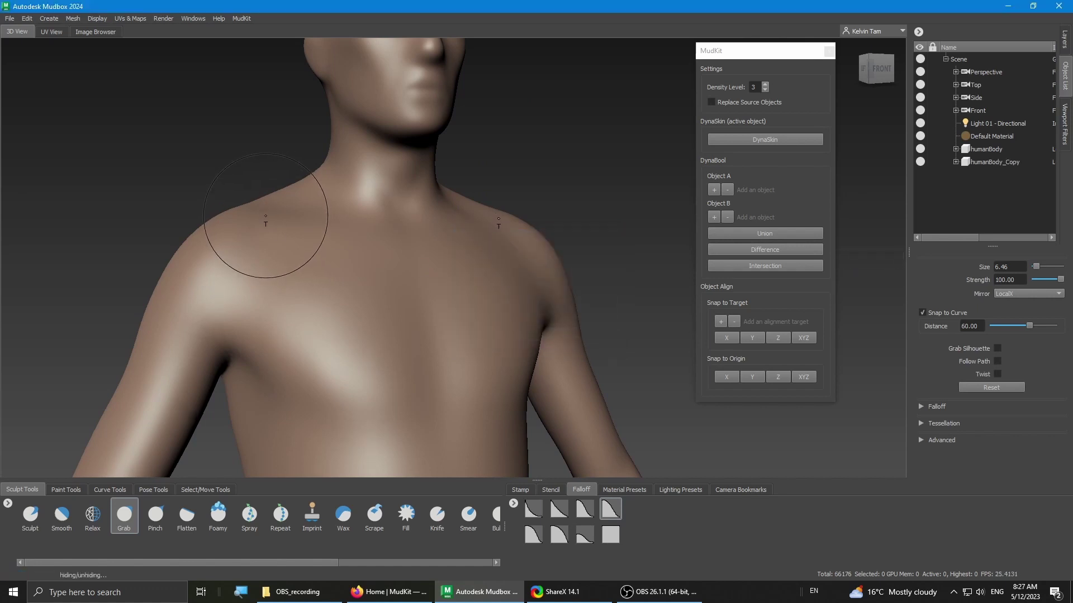
Pull mirrored horns up out of both shoulders with Grab and curve them backward and down behind the body.
drag(265, 216, 226, 133)
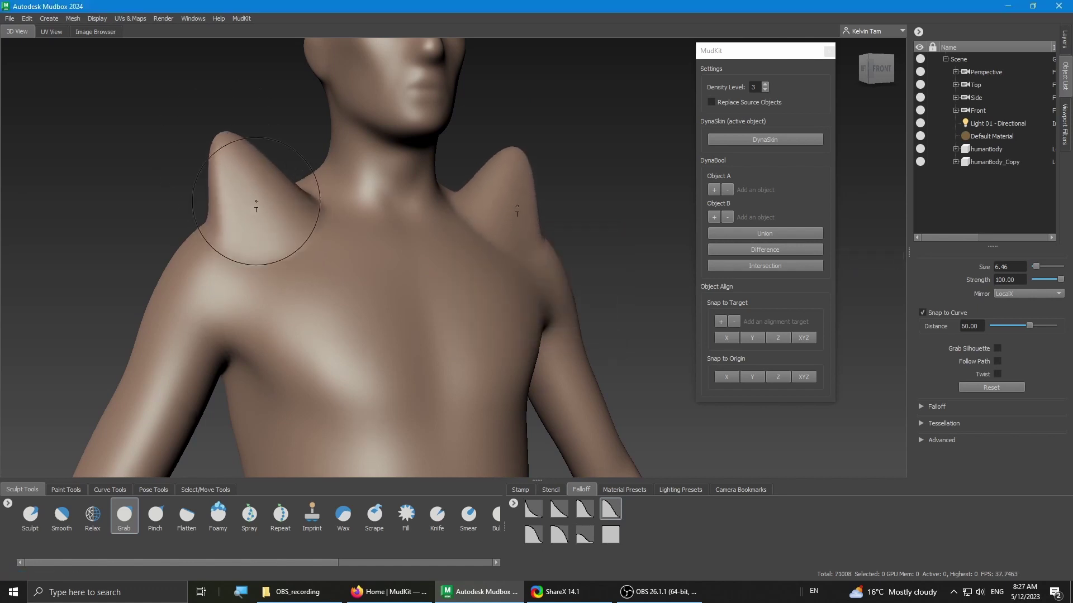
mouse_move(257, 202)
alt+mouse_down()
mouse_move(187, 190)
mouse_move(166, 144)
alt+mouse_up()
mouse_move(201, 191)
alt+mouse_down()
mouse_move(287, 211)
mouse_move(275, 95)
mouse_move(208, 68)
mouse_move(226, 62)
alt+mouse_up()
alt+middle_drag(227, 61, 258, 132)
mouse_move(258, 132)
alt+mouse_down()
mouse_move(270, 154)
mouse_move(296, 106)
mouse_move(210, 123)
alt+mouse_up()
mouse_move(299, 155)
mouse_down()
mouse_move(229, 129)
mouse_move(185, 136)
mouse_move(224, 126)
mouse_move(183, 153)
mouse_move(186, 112)
mouse_move(140, 216)
mouse_move(143, 254)
mouse_up()
alt+drag(223, 271, 457, 285)
alt+middle_drag(458, 285, 366, 256)
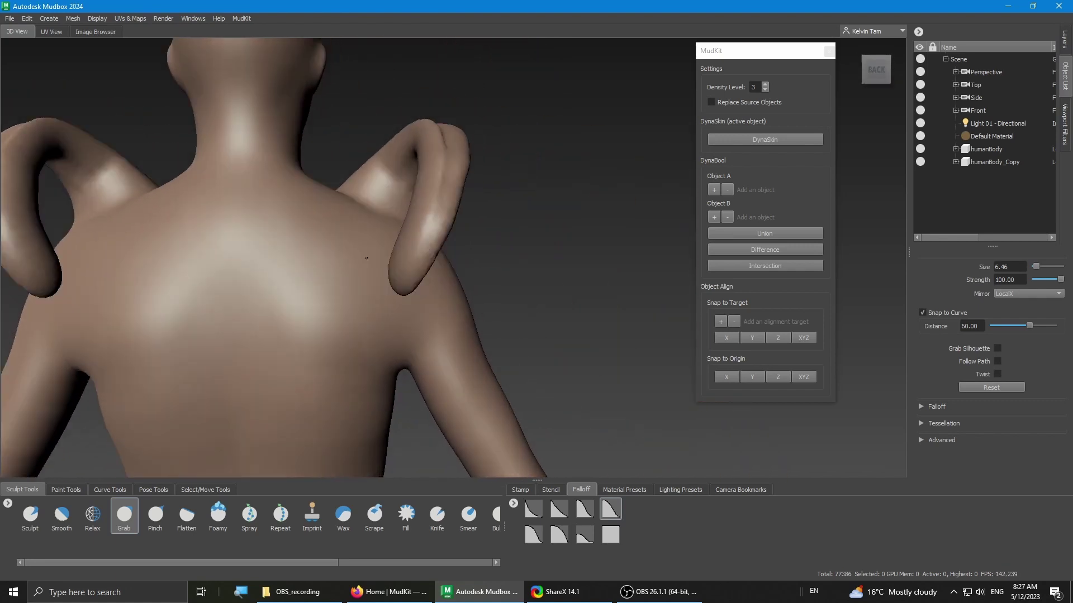
Extend the mirrored horn tips with Grab until they reach the upper back, forming a loop over each shoulder.
alt+drag(367, 257, 388, 283)
mouse_move(388, 217)
mouse_down()
mouse_move(376, 221)
mouse_move(356, 338)
mouse_move(554, 271)
mouse_move(499, 270)
mouse_move(525, 250)
mouse_move(459, 291)
mouse_move(492, 185)
mouse_move(529, 136)
mouse_move(516, 130)
mouse_up()
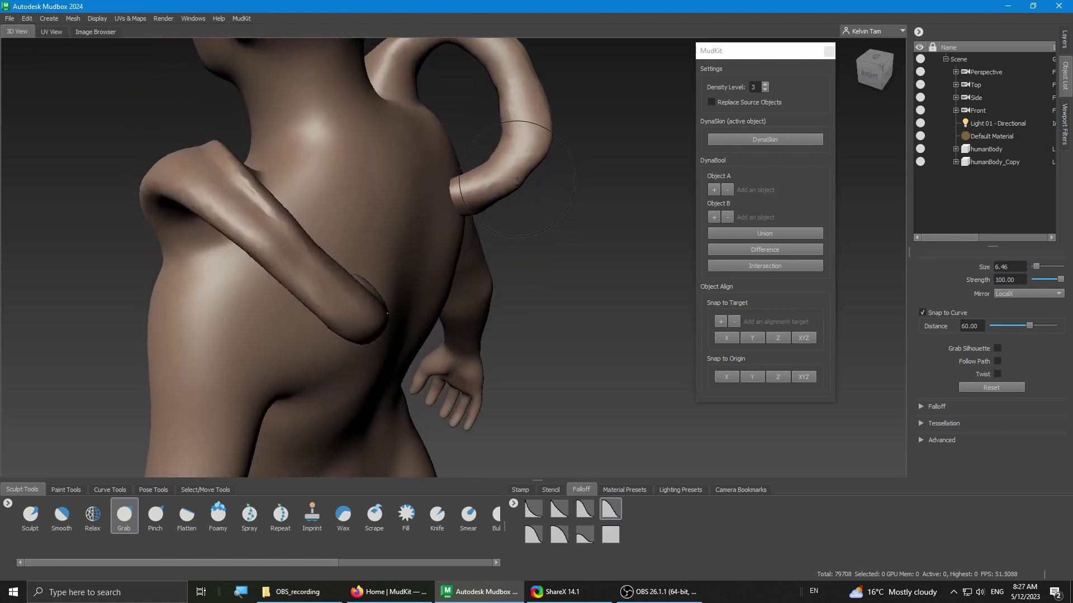
drag(511, 172, 515, 178)
alt+drag(515, 178, 502, 113)
mouse_move(502, 113)
alt+mouse_down()
mouse_move(427, 126)
mouse_move(385, 107)
mouse_move(425, 190)
mouse_move(433, 187)
alt+mouse_up()
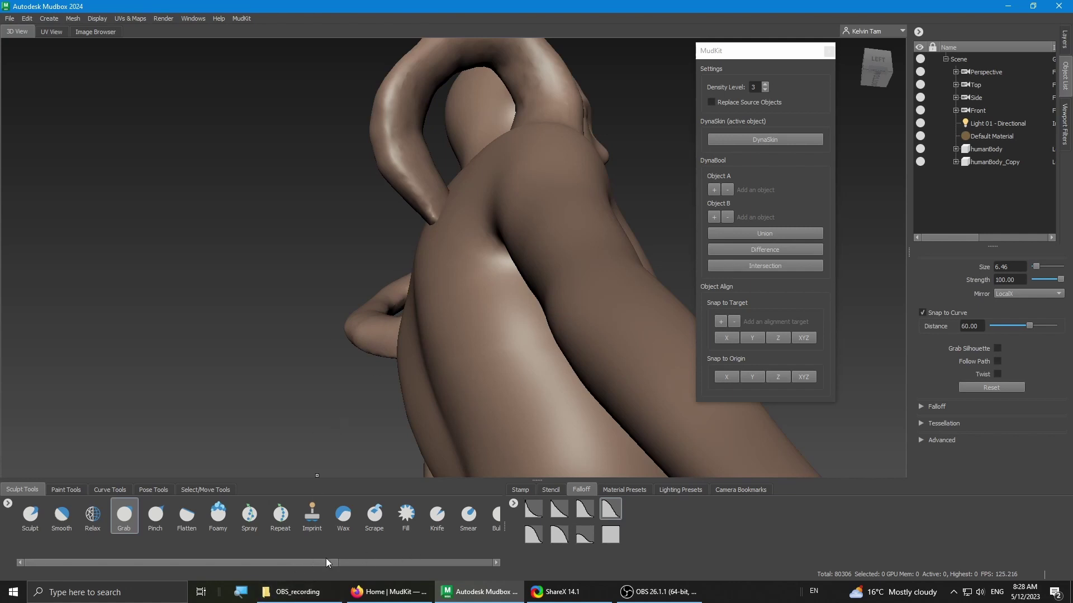
Switch to the Bulge tool with strength 2 and size 6.07, test it near the loop's tip and undo the last stroke.
drag(326, 561, 431, 561)
click(339, 517)
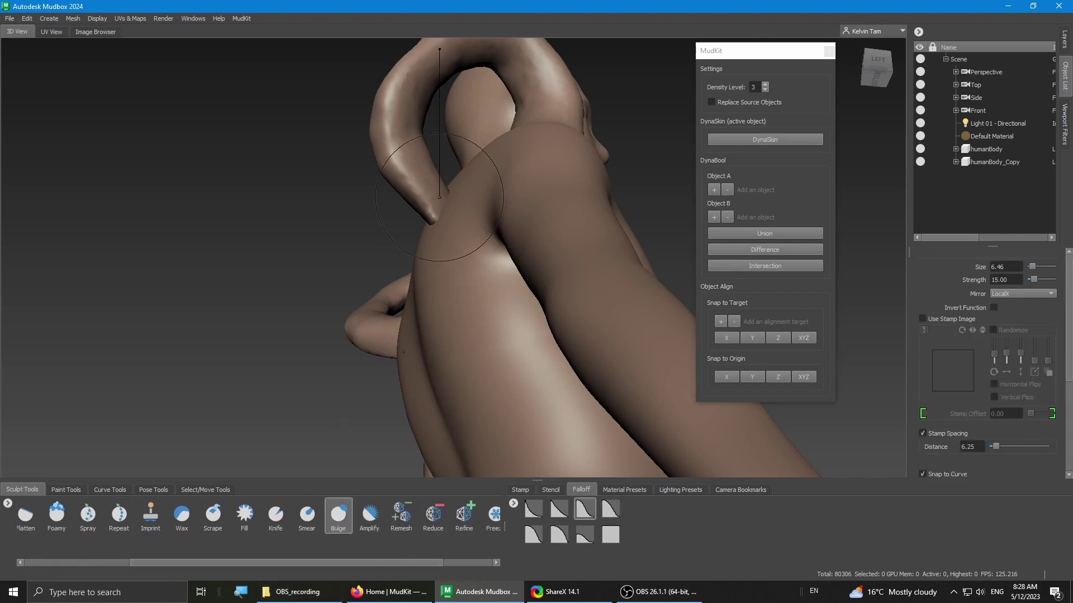
drag(439, 197, 431, 195)
click(428, 167)
key(ctrl+z)
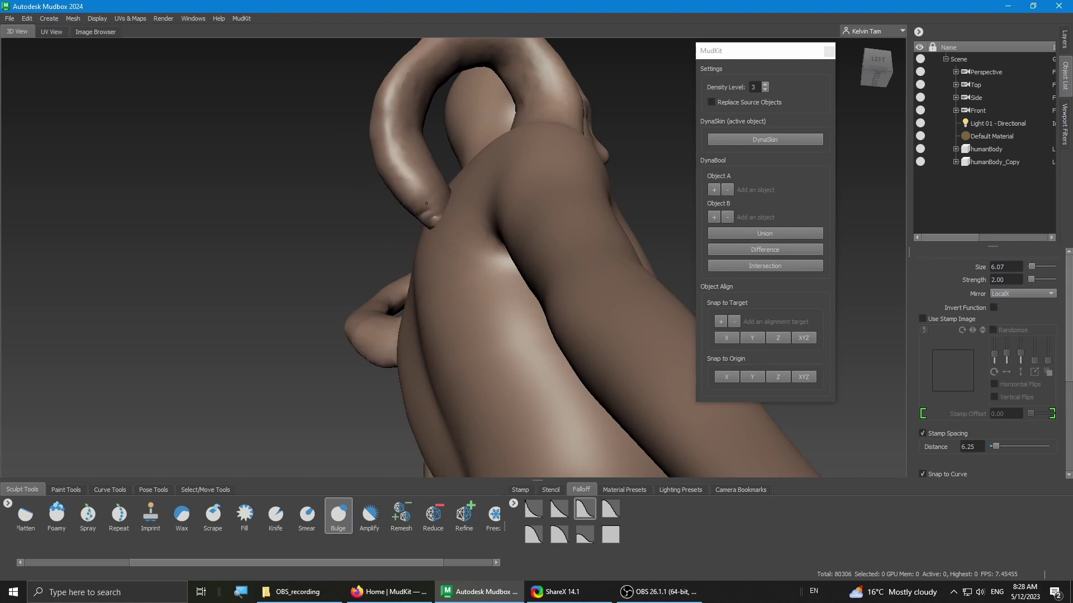
Thicken the mirrored shoulder loops with Bulge strokes and smooth their surface along the way.
alt+drag(408, 167, 539, 217)
mouse_move(400, 210)
alt+mouse_down()
mouse_move(392, 239)
mouse_move(437, 297)
alt+mouse_up()
mouse_move(354, 359)
shift+mouse_down()
mouse_move(371, 347)
mouse_move(345, 338)
mouse_move(357, 262)
mouse_move(335, 212)
mouse_move(444, 177)
mouse_move(360, 237)
shift+mouse_up()
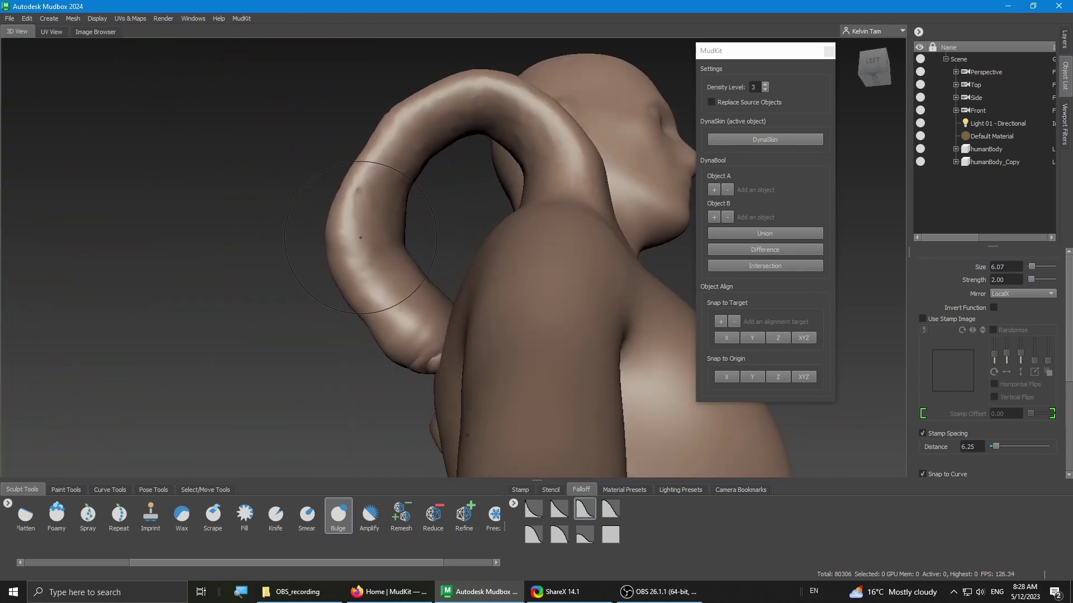
mouse_move(379, 201)
mouse_down()
mouse_move(347, 184)
mouse_move(383, 284)
mouse_move(369, 301)
mouse_move(358, 285)
mouse_move(386, 265)
mouse_move(366, 226)
mouse_move(380, 204)
mouse_move(399, 252)
mouse_move(422, 261)
mouse_move(398, 289)
mouse_move(466, 258)
mouse_up()
mouse_move(417, 208)
alt+mouse_down()
mouse_move(397, 199)
mouse_move(474, 251)
mouse_move(426, 235)
mouse_move(461, 286)
mouse_move(465, 229)
mouse_move(491, 239)
alt+mouse_up()
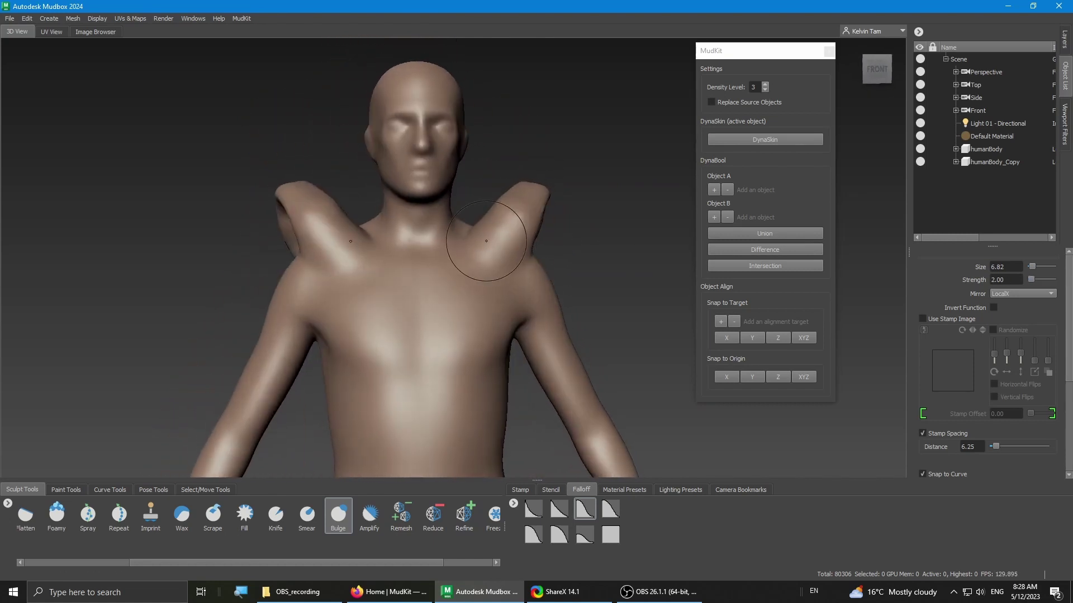
Try to apply DynaSkin to humanBody_Copy and dismiss the resulting dialog.
alt+right_drag(491, 239, 380, 246)
alt+drag(380, 246, 425, 299)
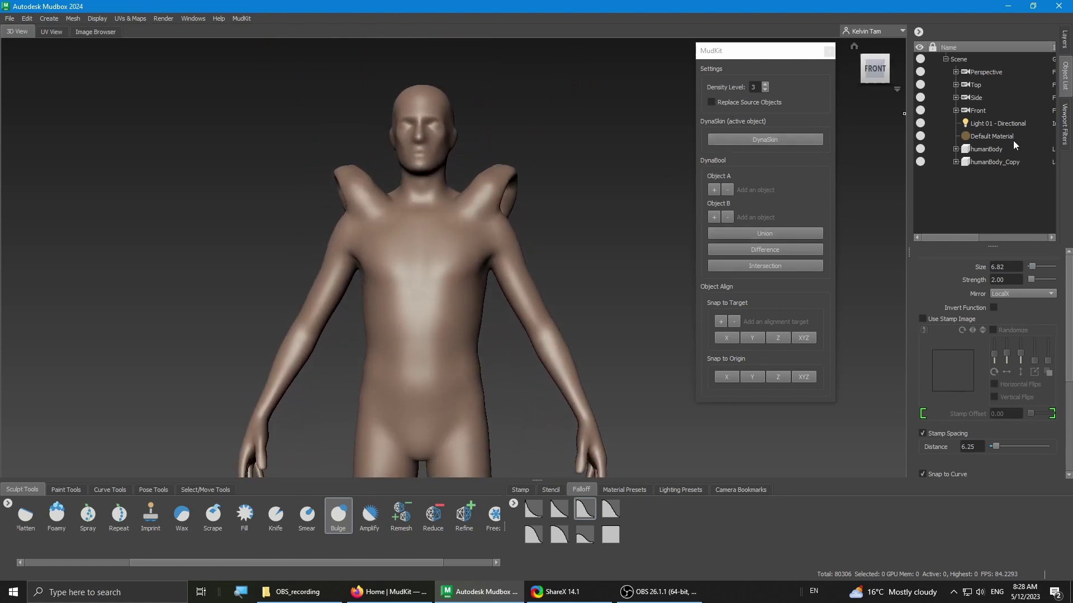
click(1001, 162)
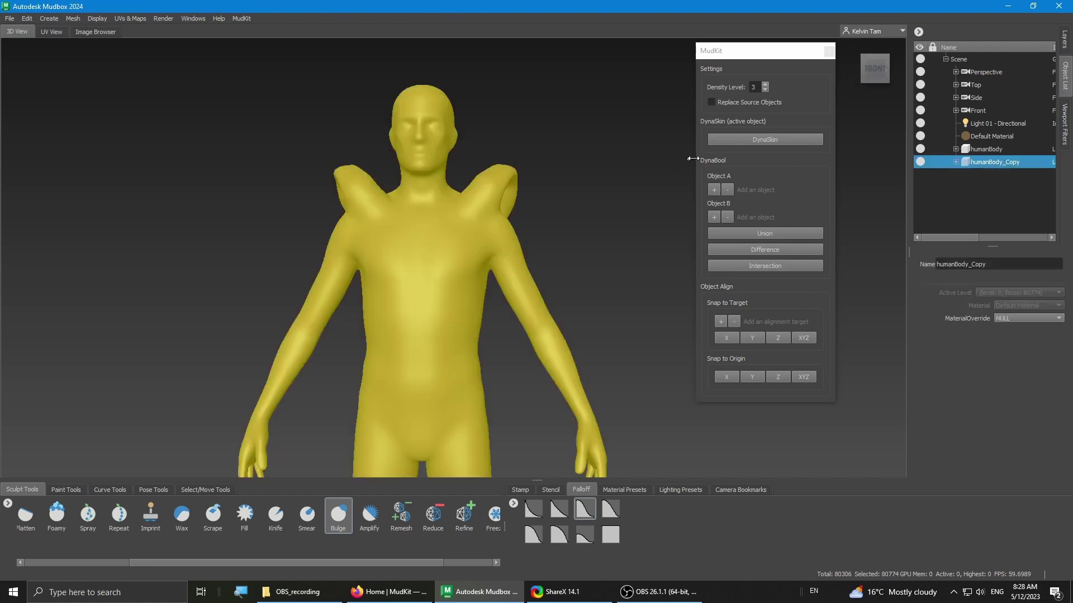
click(763, 141)
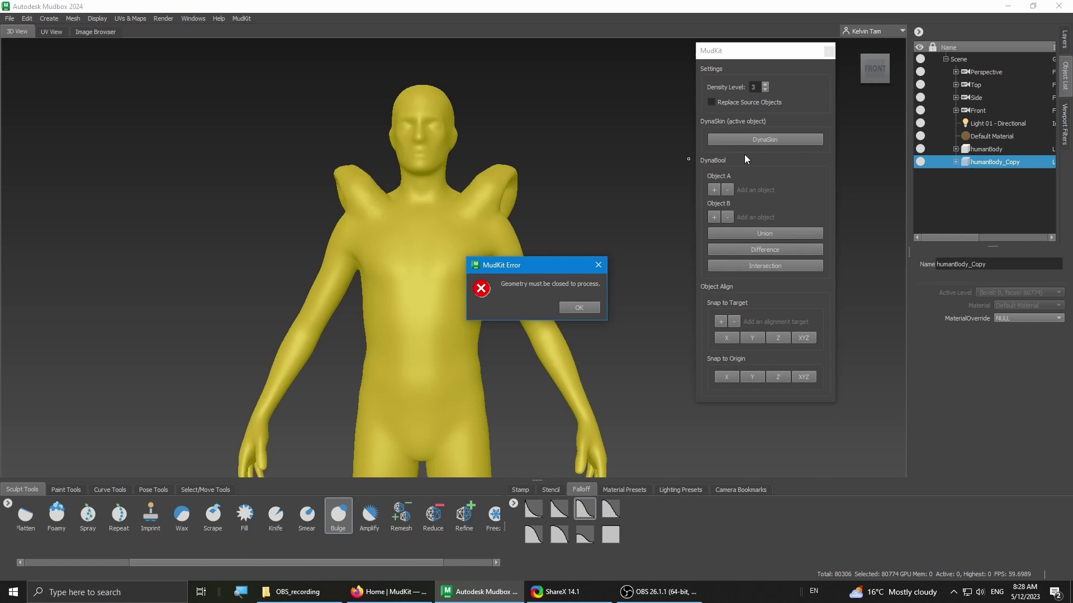
click(581, 311)
Look over the selected humanBody_Copy mesh and turn off mirroring for the Bulge tool.
alt+middle_drag(386, 357, 381, 241)
alt+drag(441, 208, 441, 226)
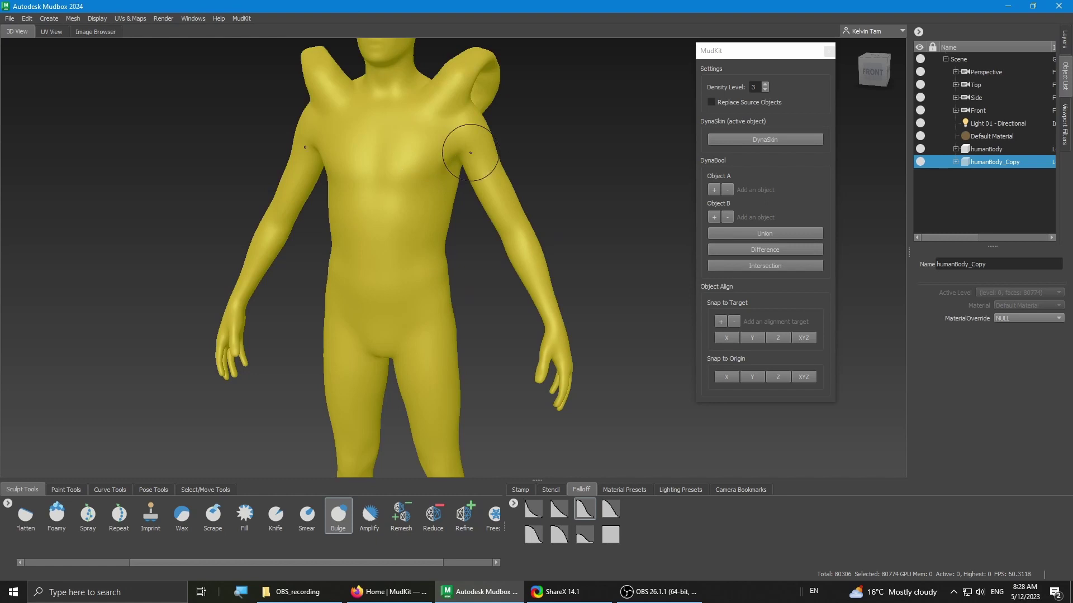
alt+drag(419, 174, 442, 200)
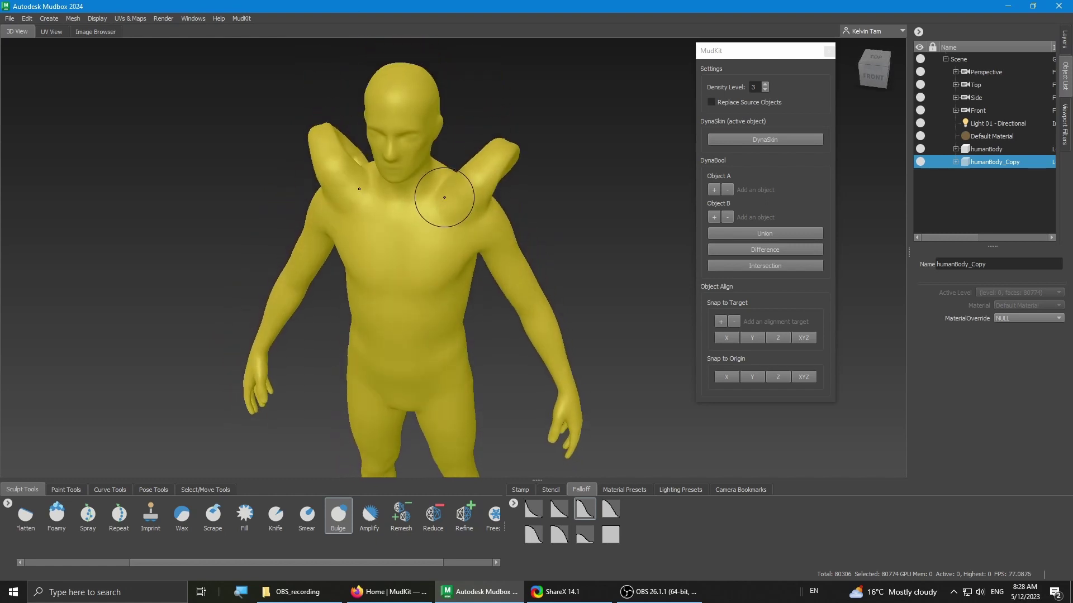
click(28, 514)
click(338, 514)
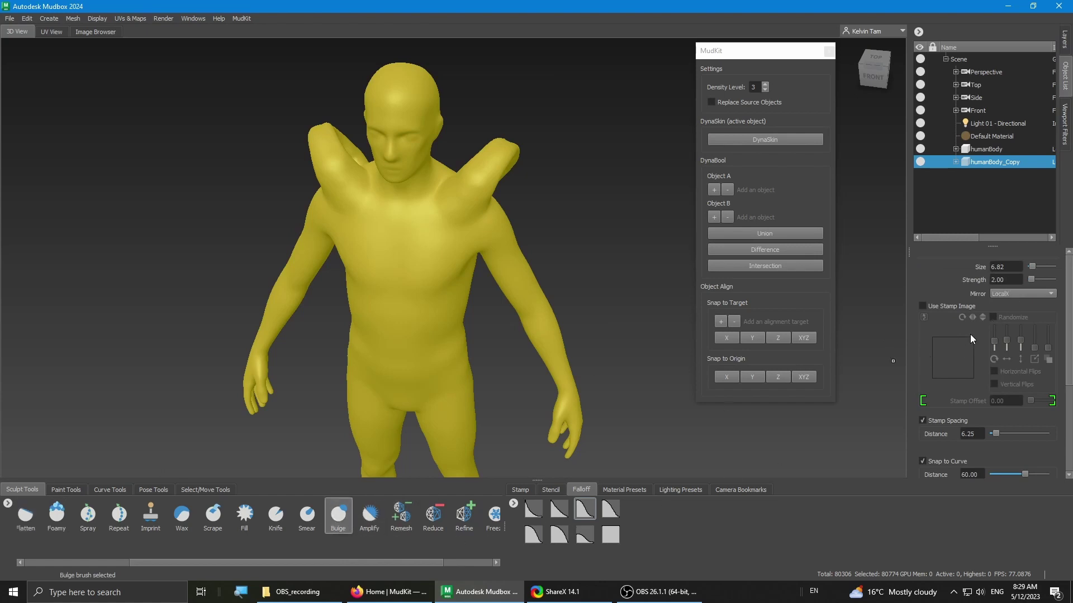
click(1027, 291)
click(1003, 250)
Clear the selection and select the humanBody_Copy model again, leaving the mesh commands unused.
alt+drag(419, 206, 364, 183)
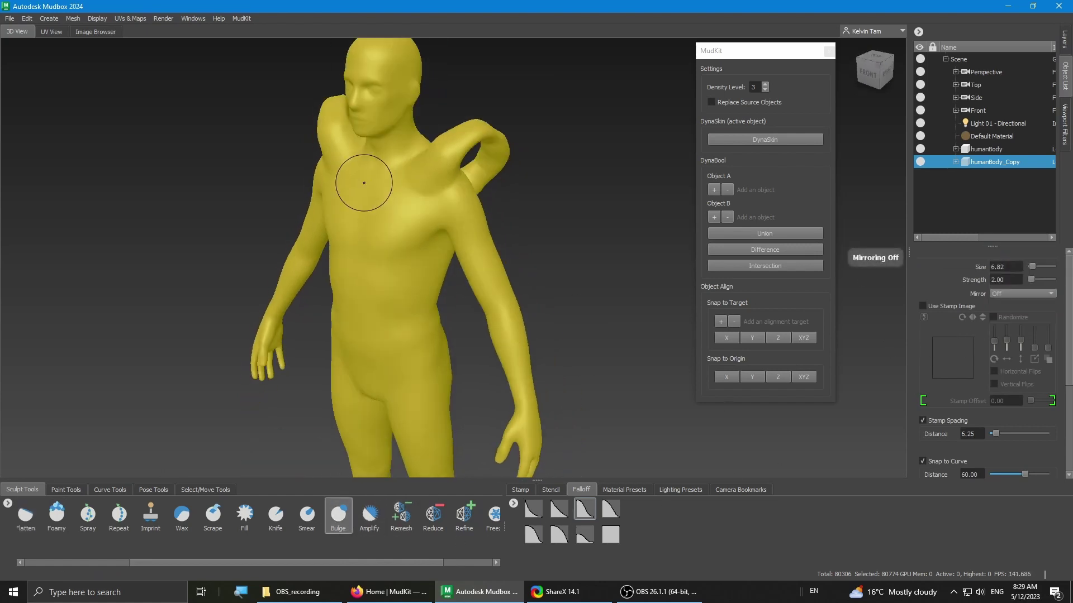
key(d)
alt+middle_drag(388, 156, 354, 248)
right_drag(354, 248, 355, 279)
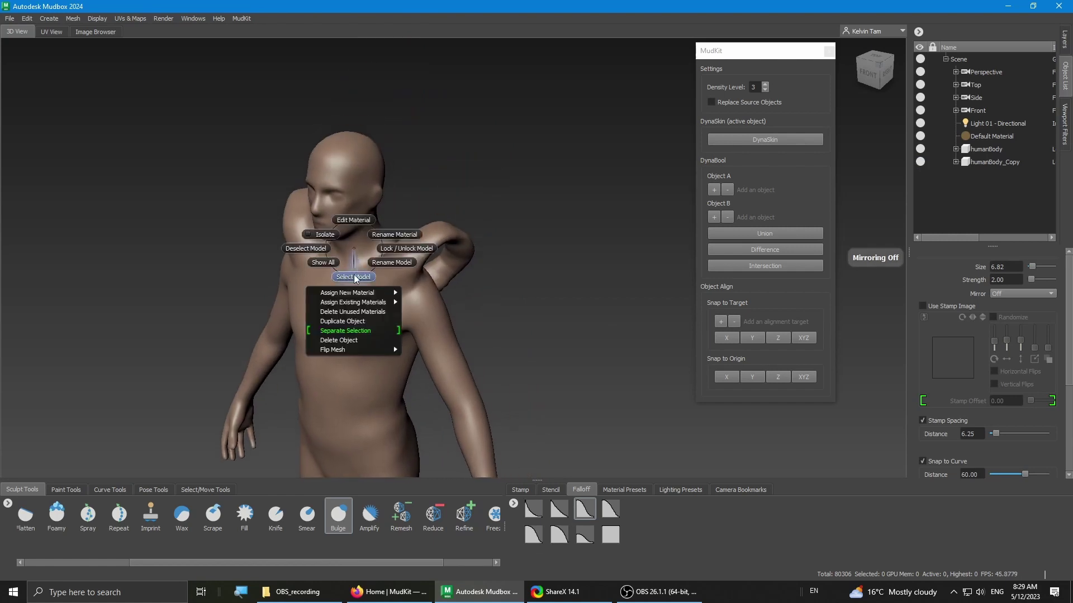
click(354, 277)
click(73, 19)
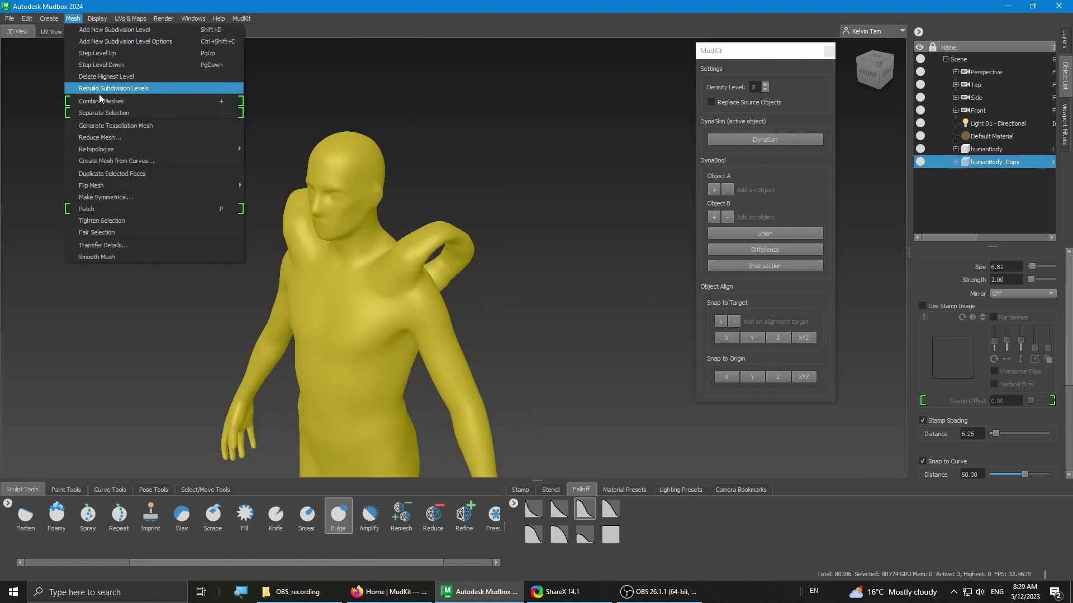
click(284, 6)
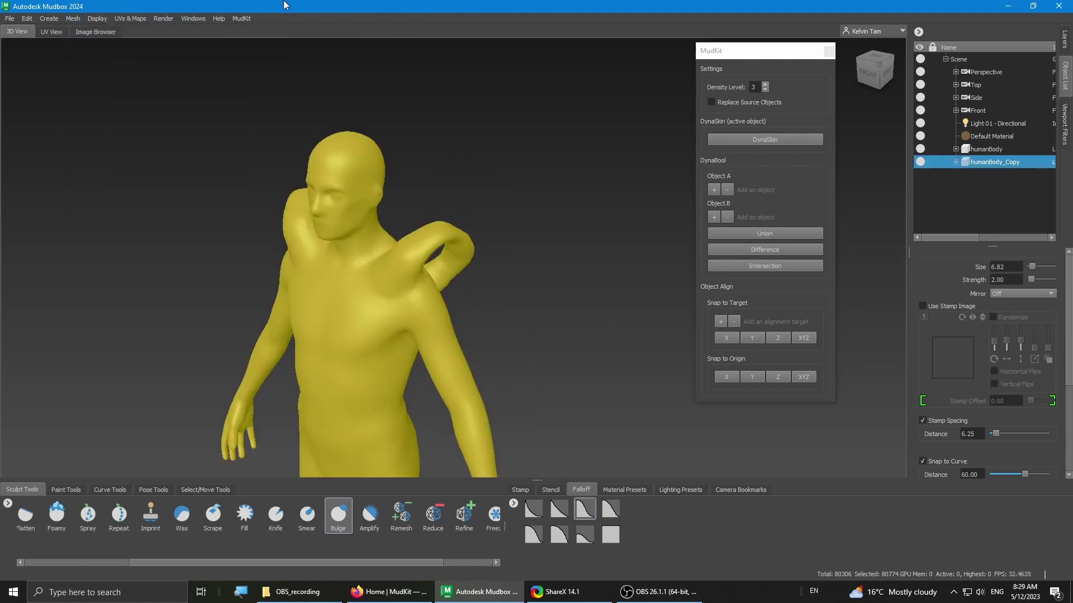
Add a new subdivision level to the humanBody_Copy mesh.
click(75, 19)
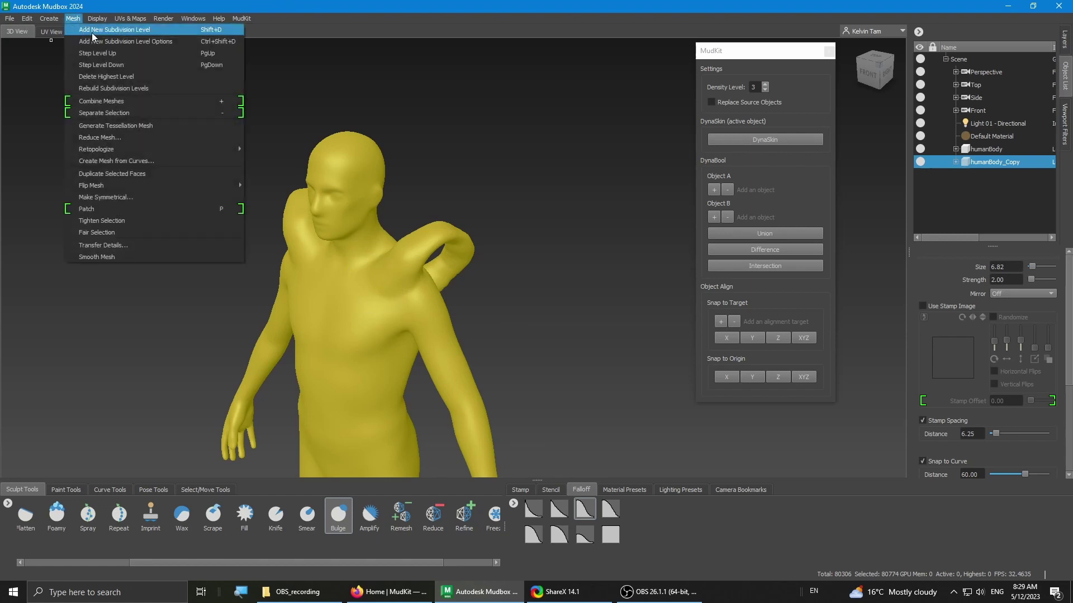
click(92, 32)
click(535, 215)
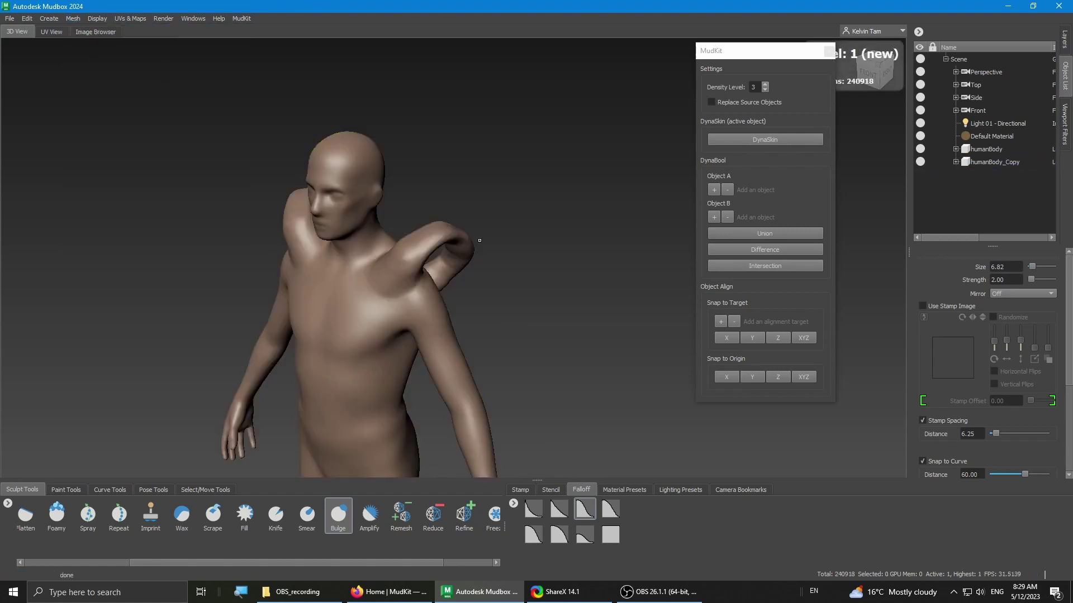
Run DynaSkin on humanBody_Copy at density level 3 and inspect the resulting mesh in wireframe around the head and shoulder loop.
click(995, 162)
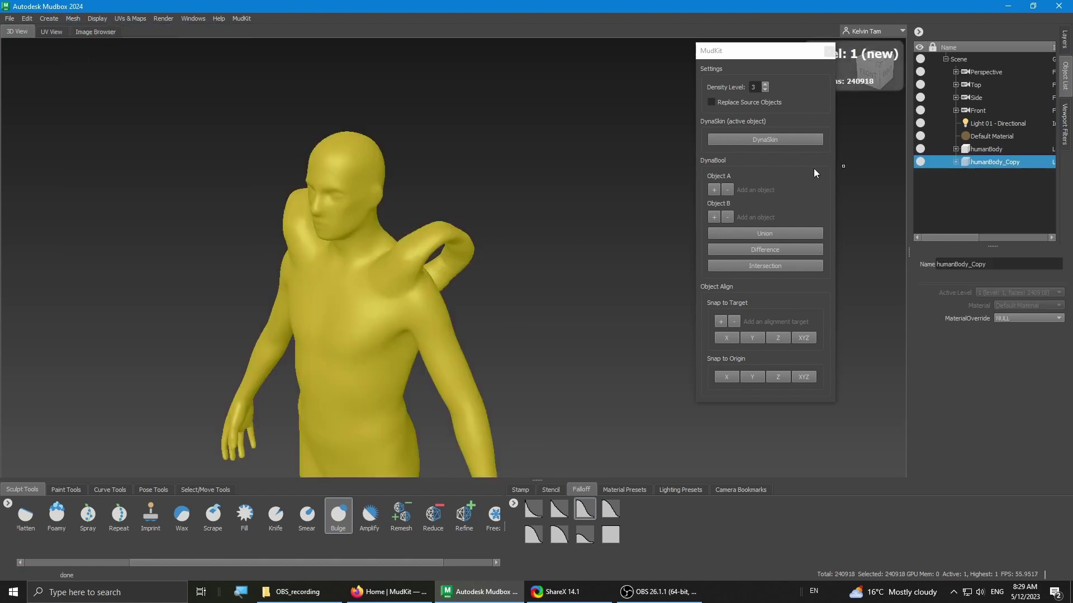
click(769, 140)
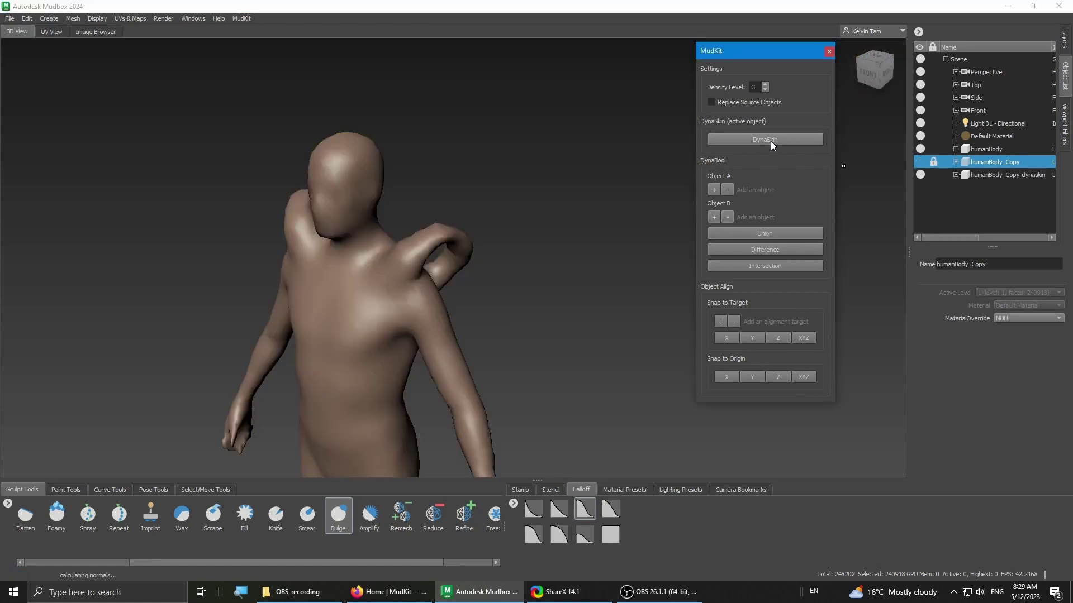
alt+right_drag(417, 223, 459, 230)
key(w)
alt+drag(430, 305, 328, 270)
alt+middle_drag(299, 204, 362, 294)
alt+drag(362, 294, 912, 232)
Delete the humanBody_Copy-dynaskin object and make humanBody_Copy visible again with its wireframe shown.
click(1000, 175)
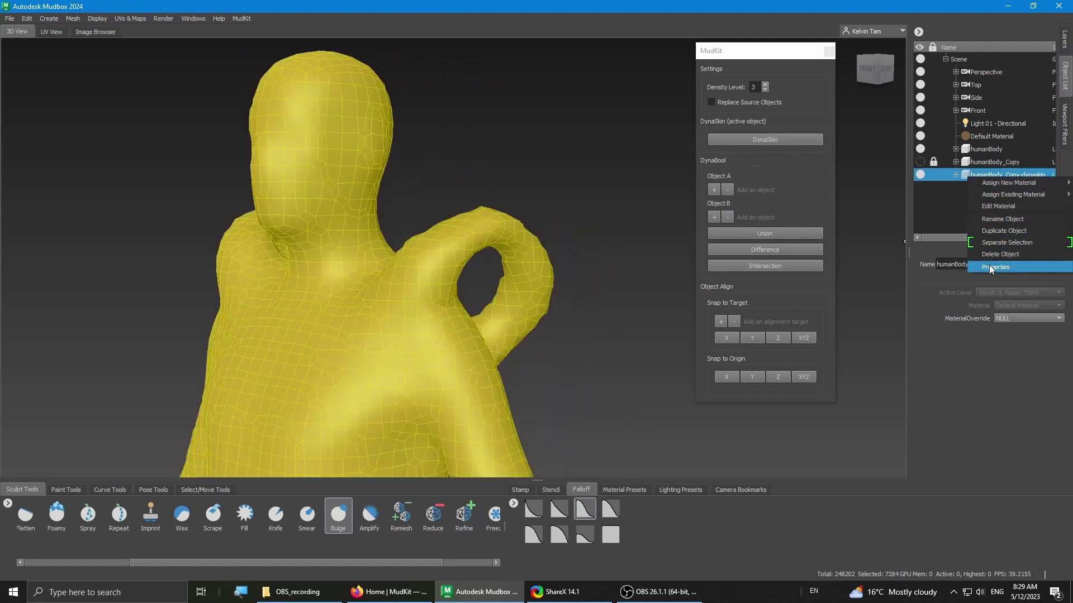
click(1000, 254)
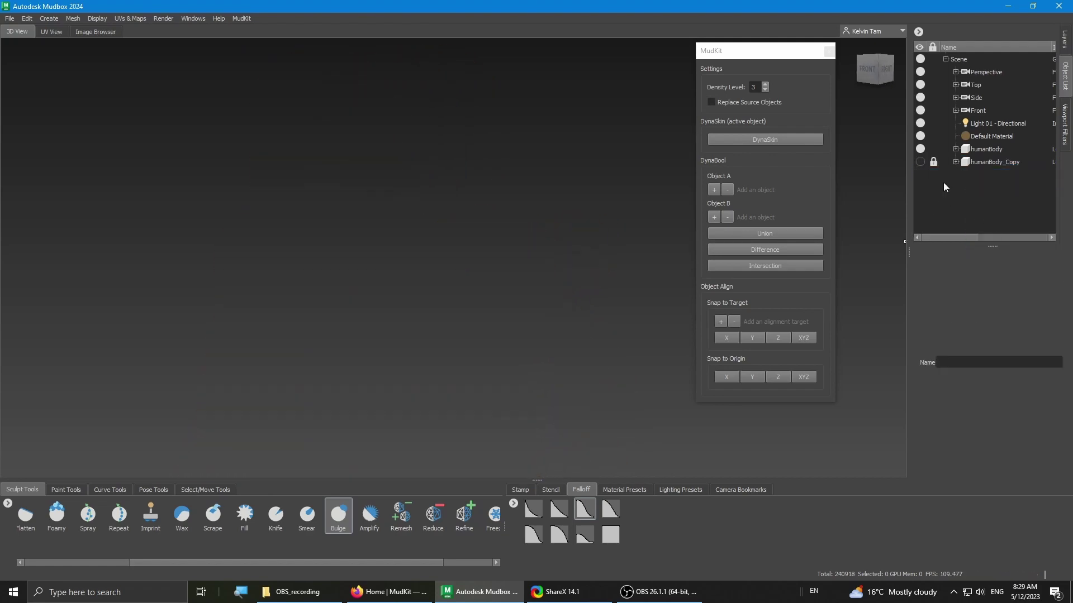
click(922, 162)
alt+drag(396, 267, 372, 286)
key(w)
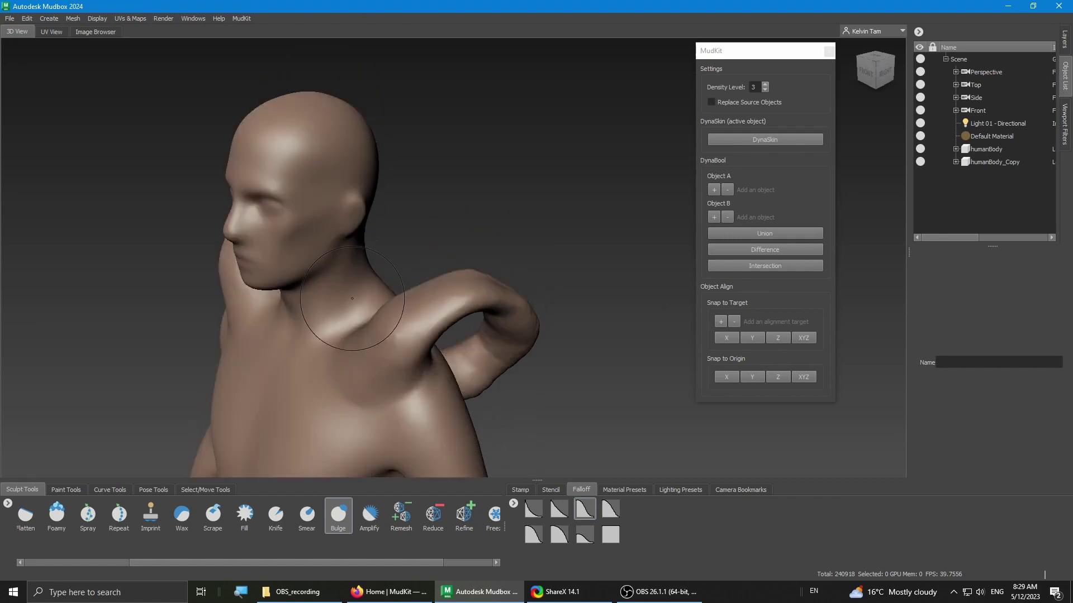
key(w)
alt+drag(343, 330, 429, 273)
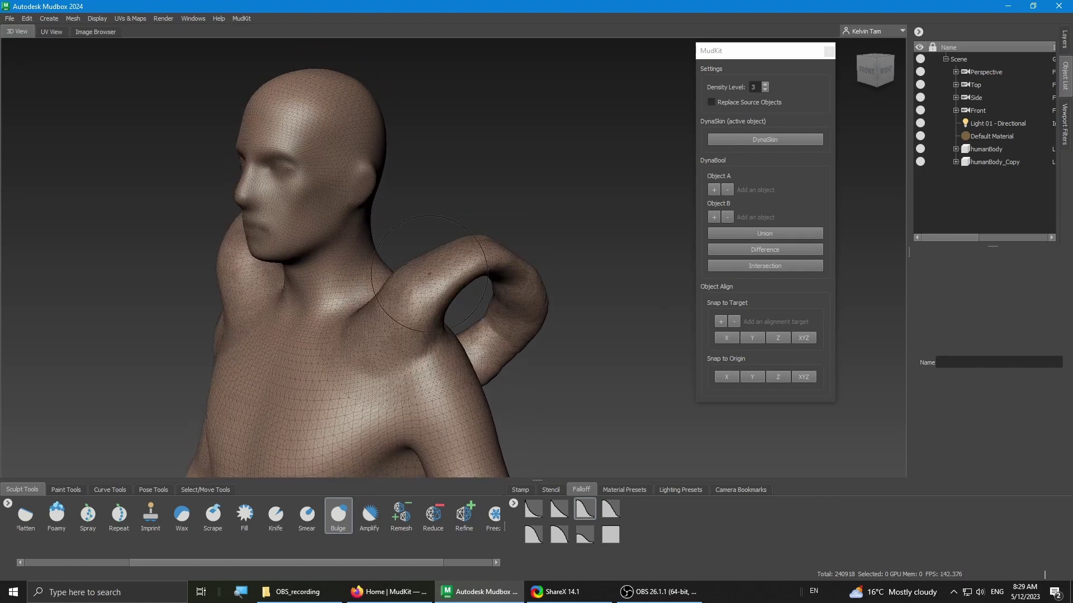
Set the density level to 5 and run DynaSkin on humanBody_Copy.
click(766, 84)
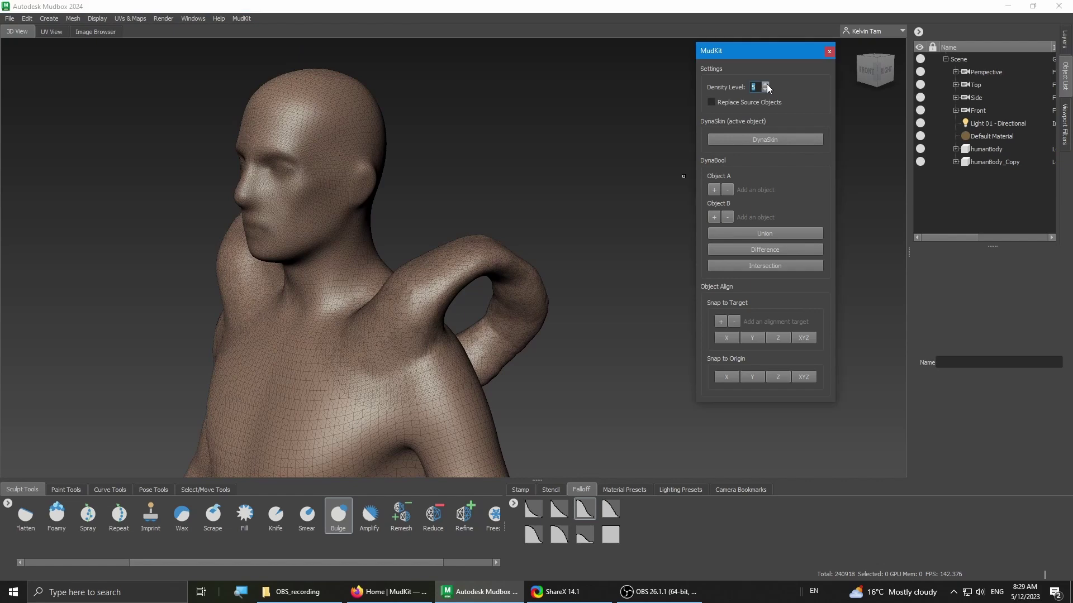
click(1005, 161)
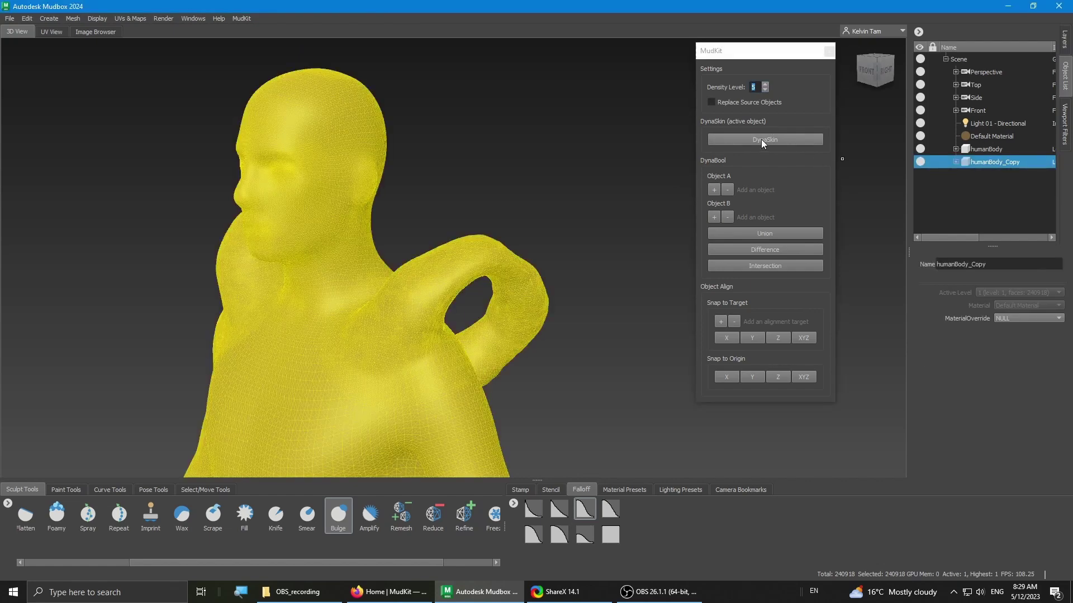
click(761, 139)
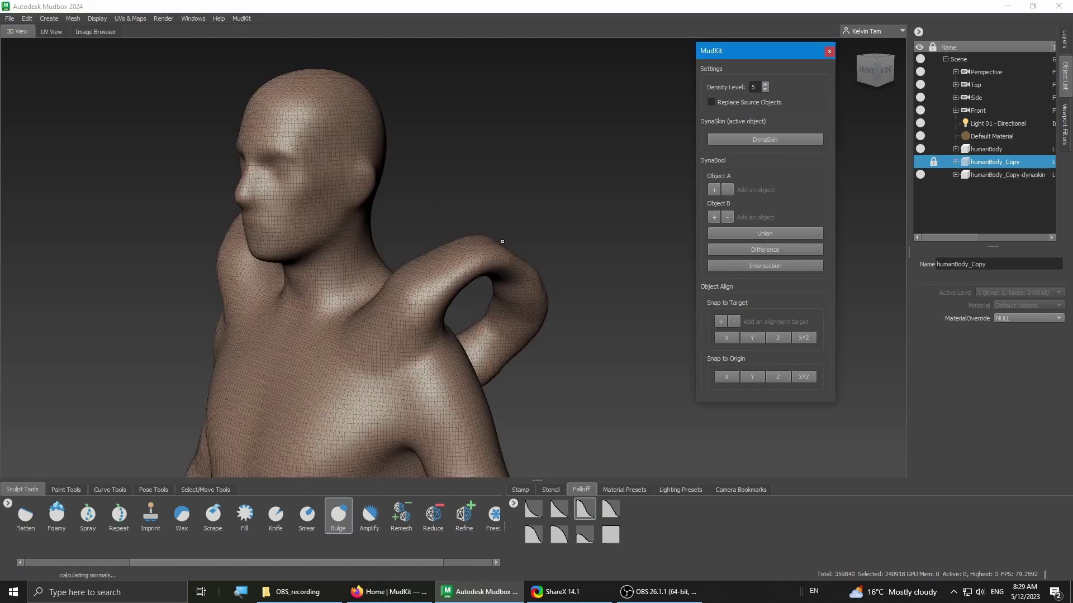
Examine the remeshed body's wireframe where the shoulder loops join the back and along the arms.
alt+drag(502, 241, 349, 299)
alt+right_drag(350, 299, 439, 309)
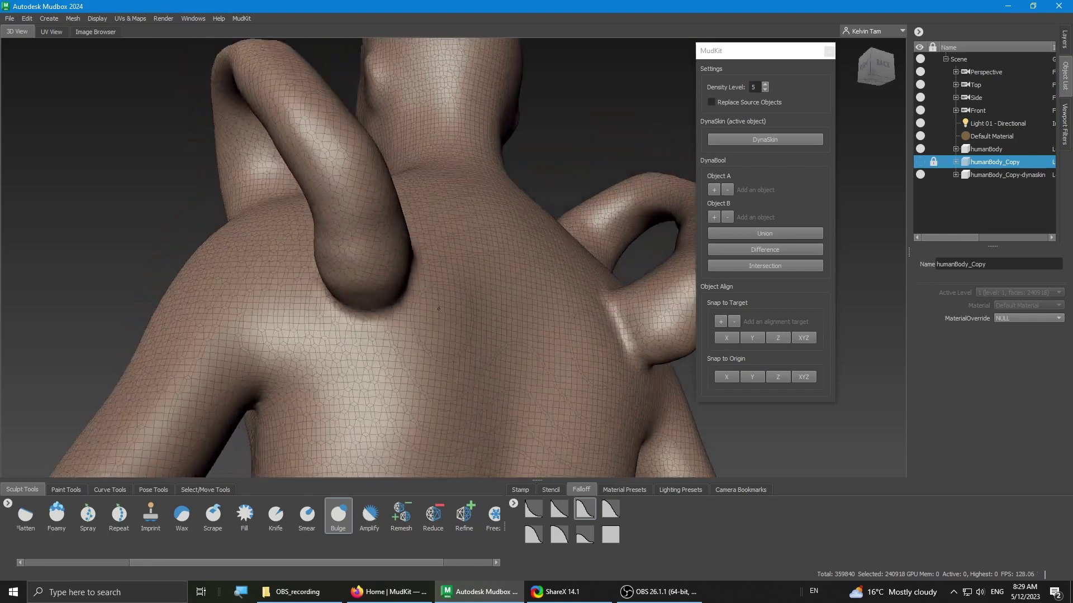
mouse_move(439, 308)
alt+mouse_down()
mouse_move(388, 268)
mouse_move(352, 275)
alt+mouse_up()
alt+drag(257, 215, 519, 288)
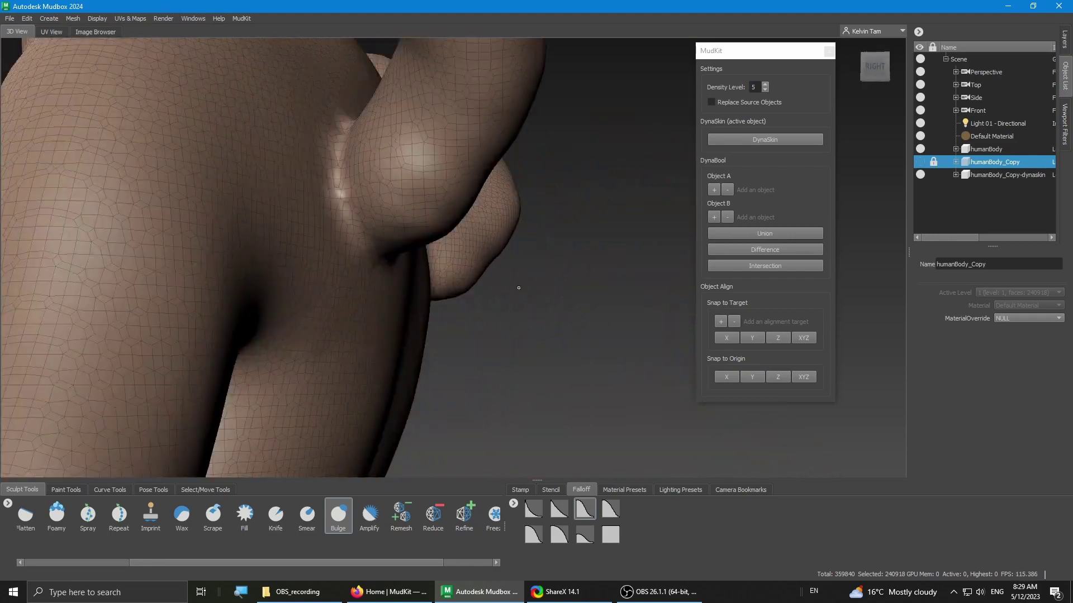
scroll(519, 287, down, 3)
alt+drag(469, 232, 328, 256)
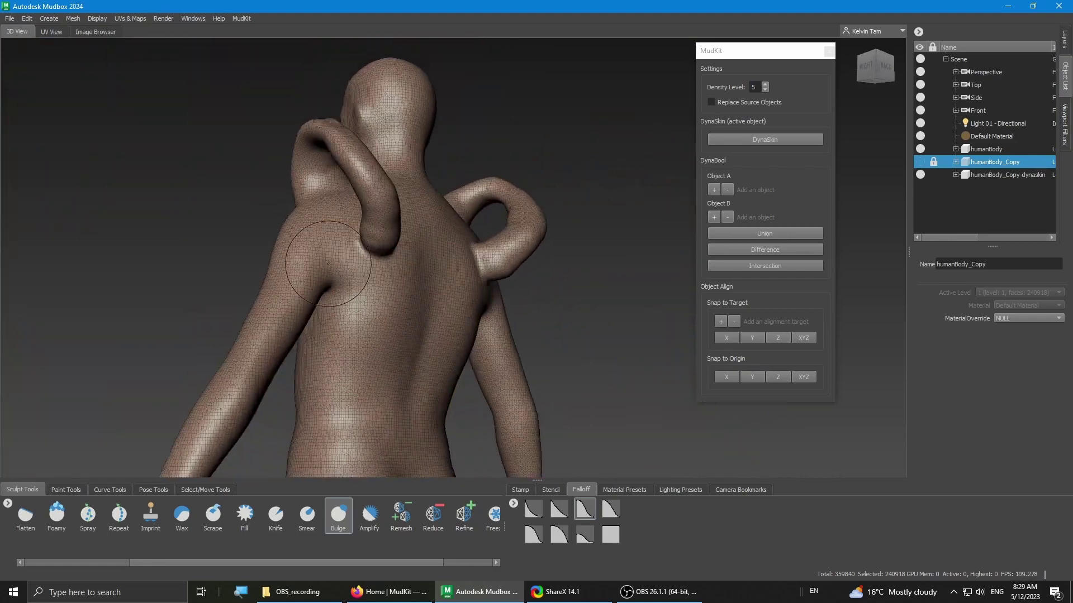
alt+right_drag(328, 256, 363, 263)
mouse_move(363, 263)
alt+mouse_down()
mouse_move(268, 202)
mouse_move(319, 227)
mouse_move(523, 268)
mouse_move(411, 321)
mouse_move(412, 255)
mouse_move(419, 272)
mouse_move(358, 204)
mouse_move(348, 208)
alt+mouse_up()
scroll(523, 269, down, 4)
Smooth the remeshed body's surface with a brush stroke and hide the wireframe.
key(w)
scroll(467, 291, up, 4)
scroll(411, 321, down, 3)
mouse_move(291, 273)
shift+mouse_down()
mouse_move(317, 249)
mouse_move(535, 332)
mouse_move(496, 296)
mouse_move(335, 262)
mouse_move(466, 284)
shift+mouse_up()
key(shift)
key(w)
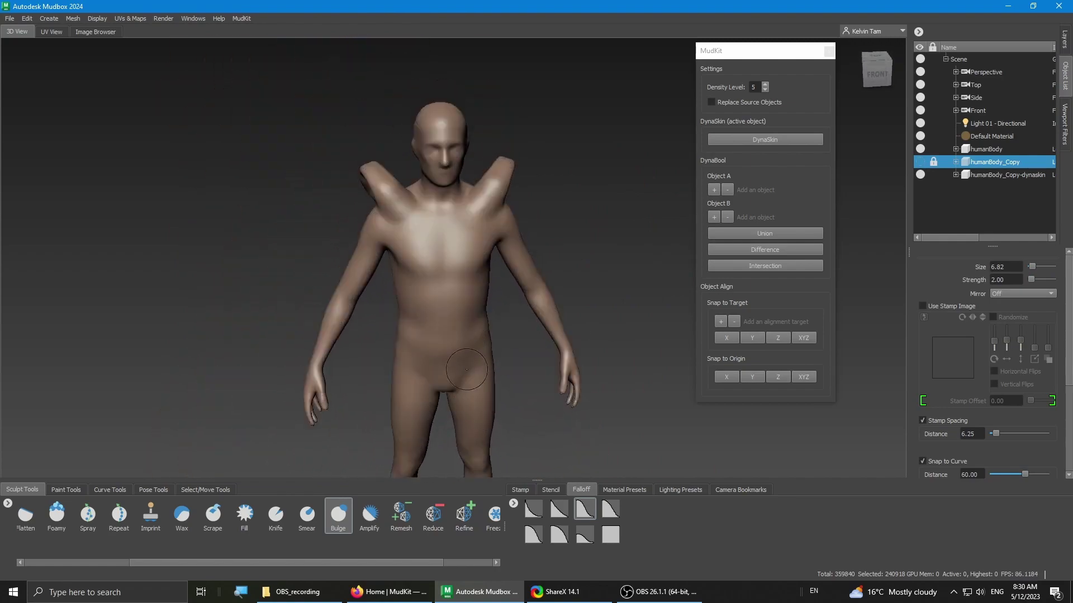
Examine the shaded front of the remeshed body, from the head and shoulder loops down to the hands and legs.
alt+middle_drag(471, 427, 459, 315)
alt+middle_drag(418, 276, 420, 405)
alt+drag(420, 405, 393, 461)
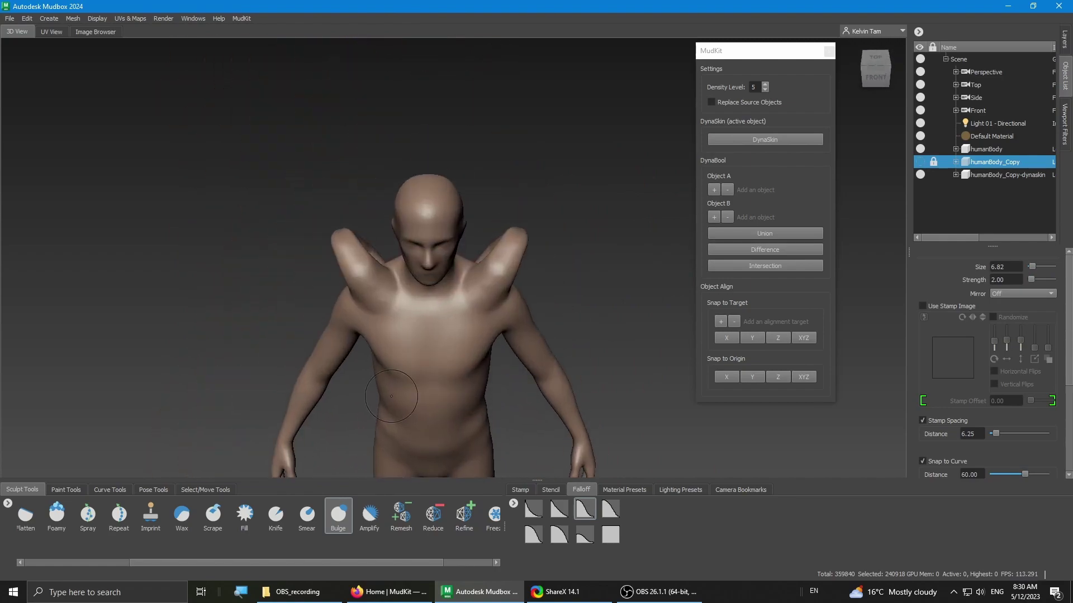
alt+middle_drag(394, 461, 338, 293)
alt+drag(336, 296, 334, 243)
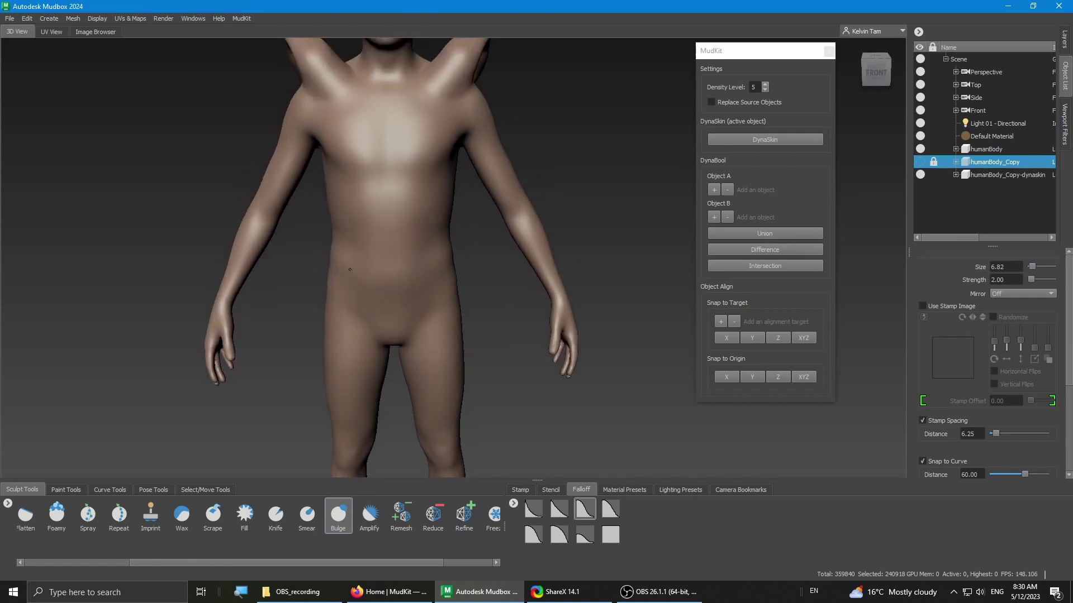
alt+right_drag(334, 243, 381, 272)
scroll(374, 235, down, 3)
alt+drag(371, 204, 357, 304)
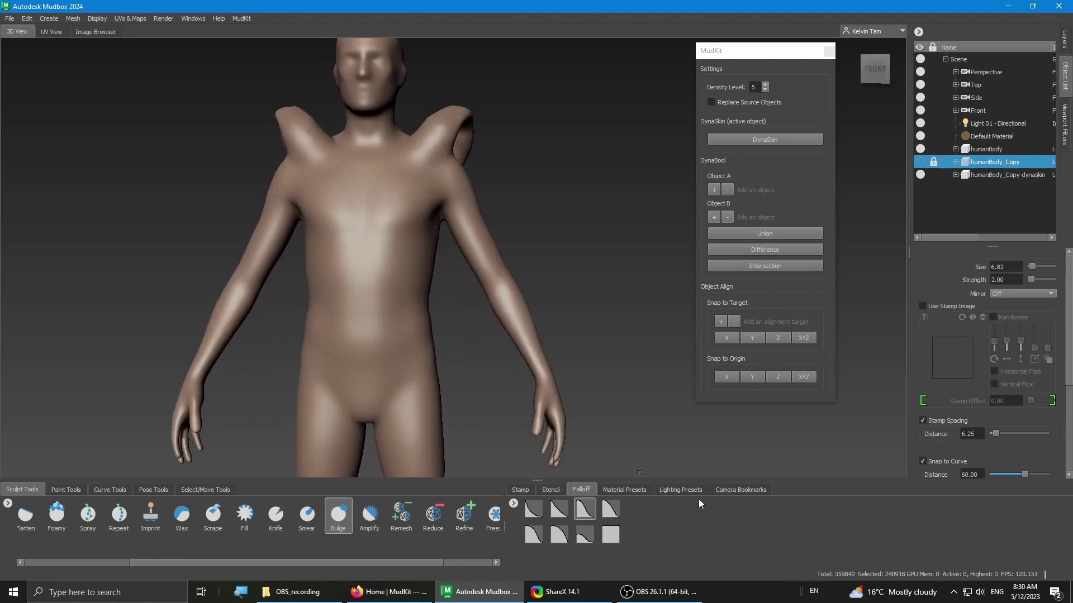